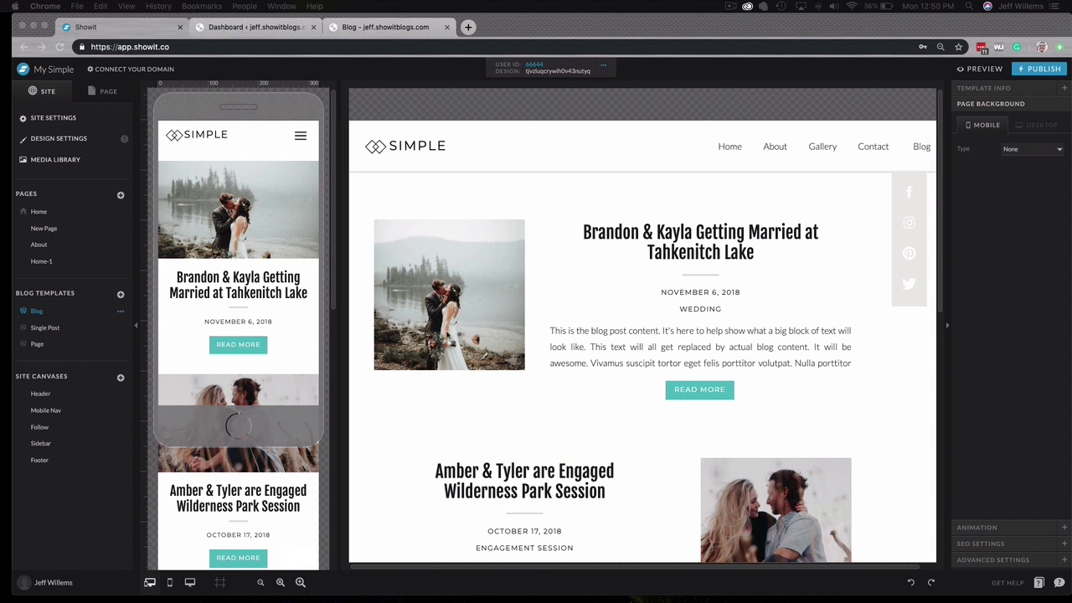
scroll(453, 335, down, 1)
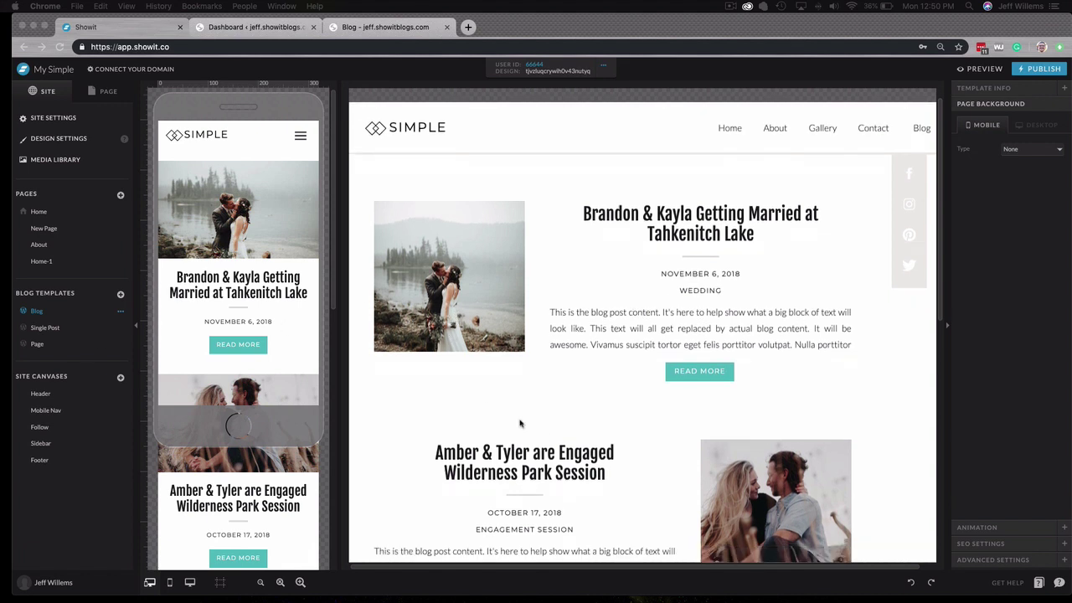
click(645, 334)
click(713, 228)
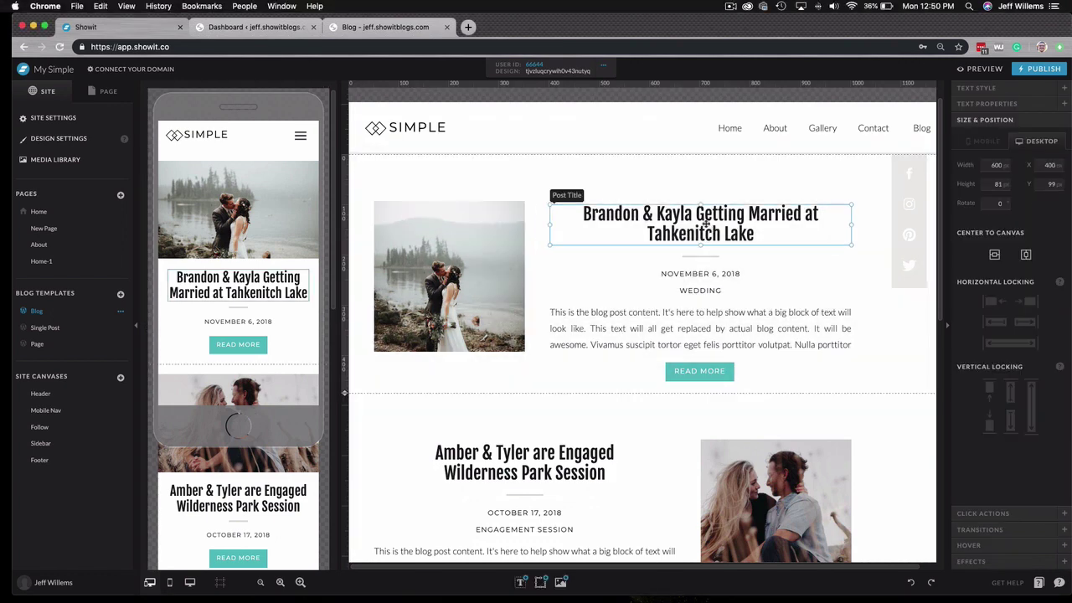
mouse_move(712, 228)
mouse_down()
mouse_move(737, 217)
mouse_move(717, 220)
mouse_up()
click(911, 582)
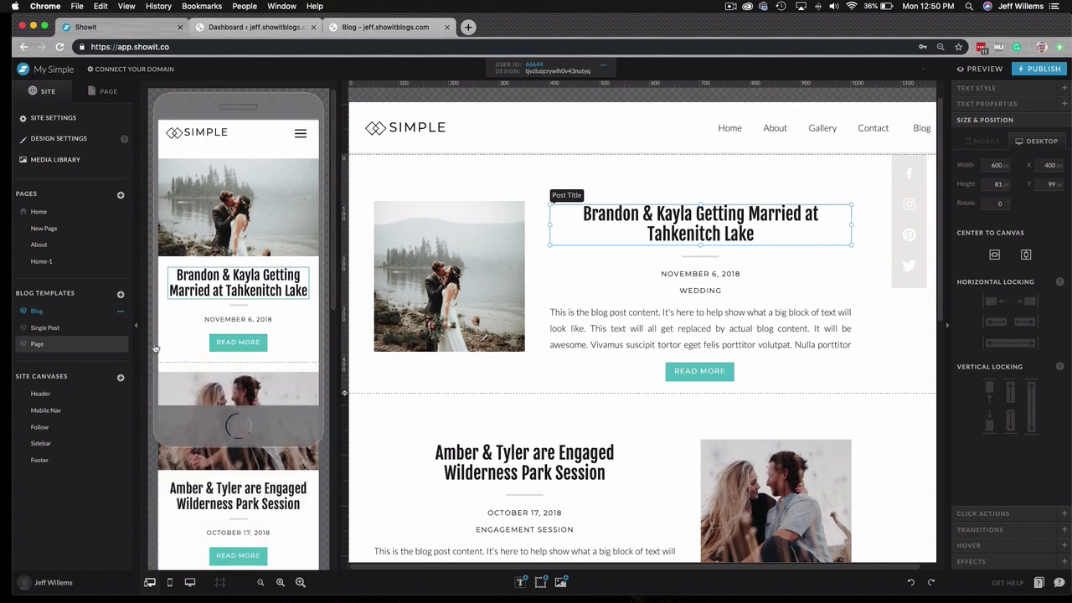
scroll(647, 319, down, 3)
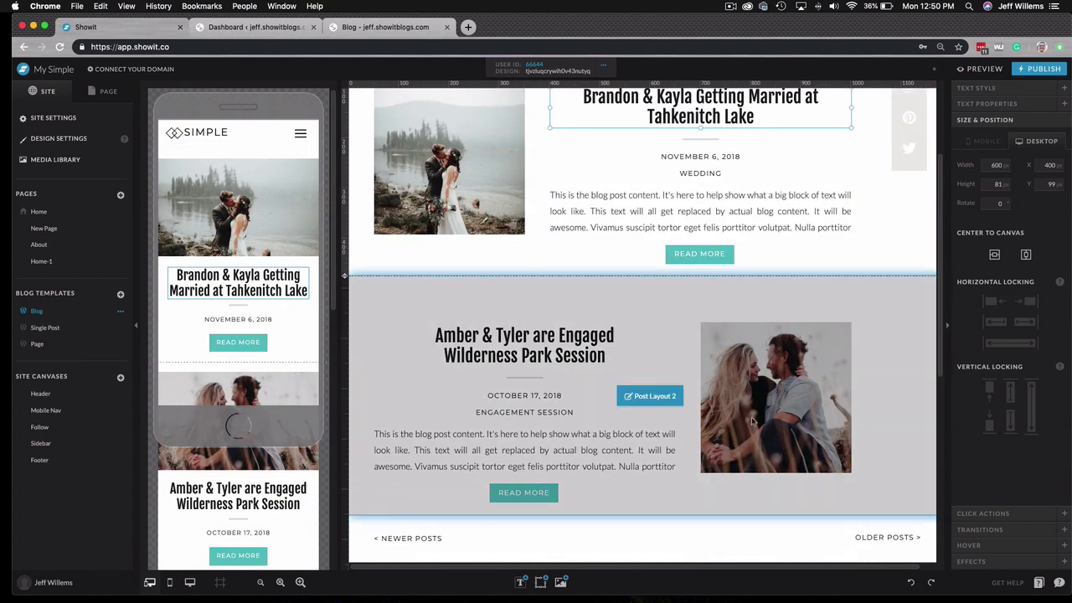
scroll(574, 339, up, 1)
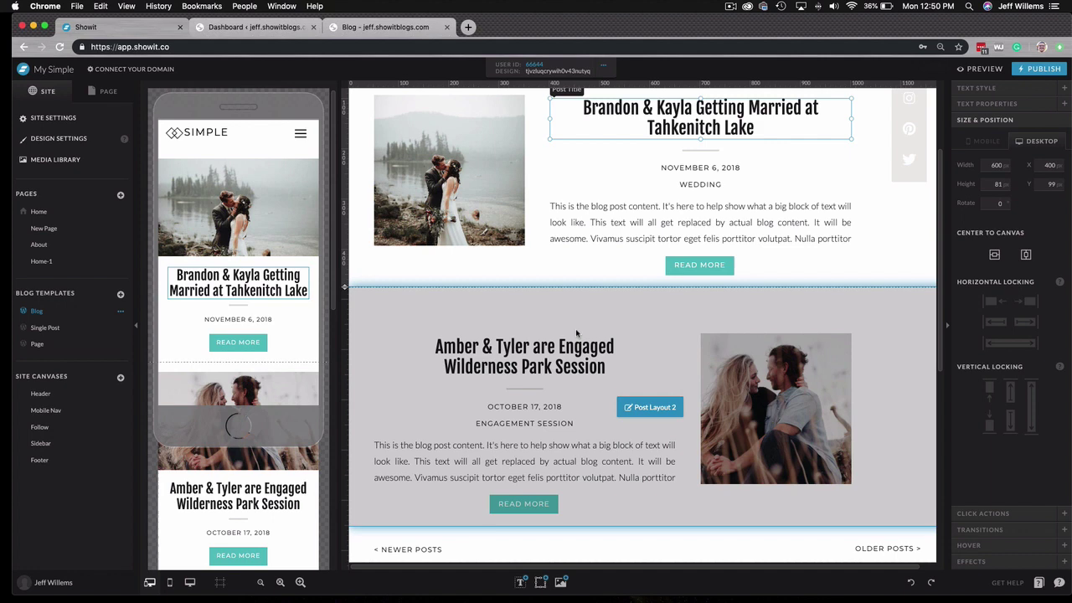
scroll(649, 315, up, 1)
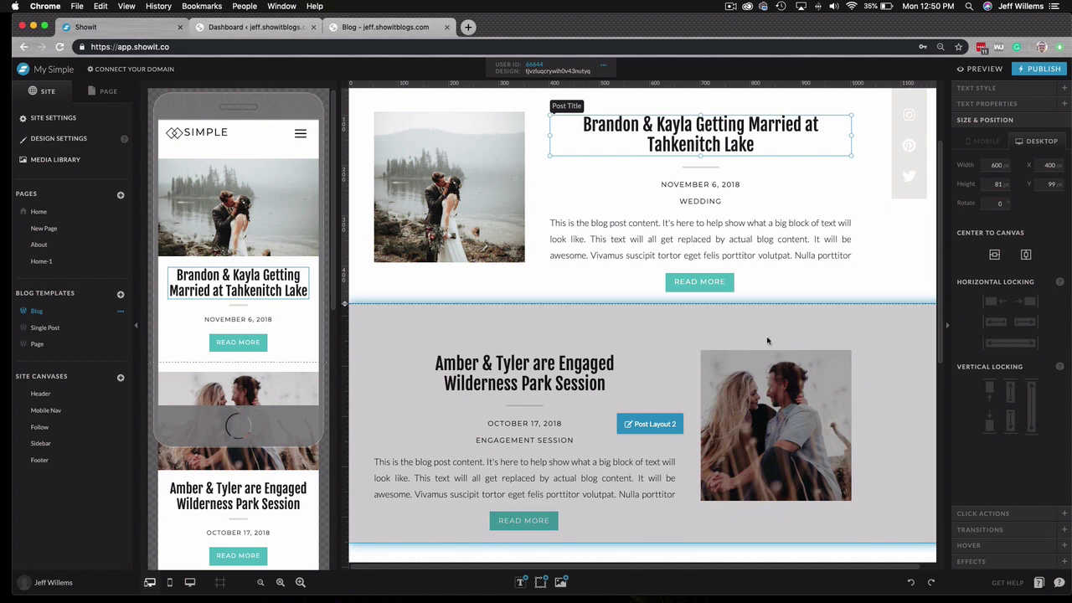
scroll(766, 342, up, 2)
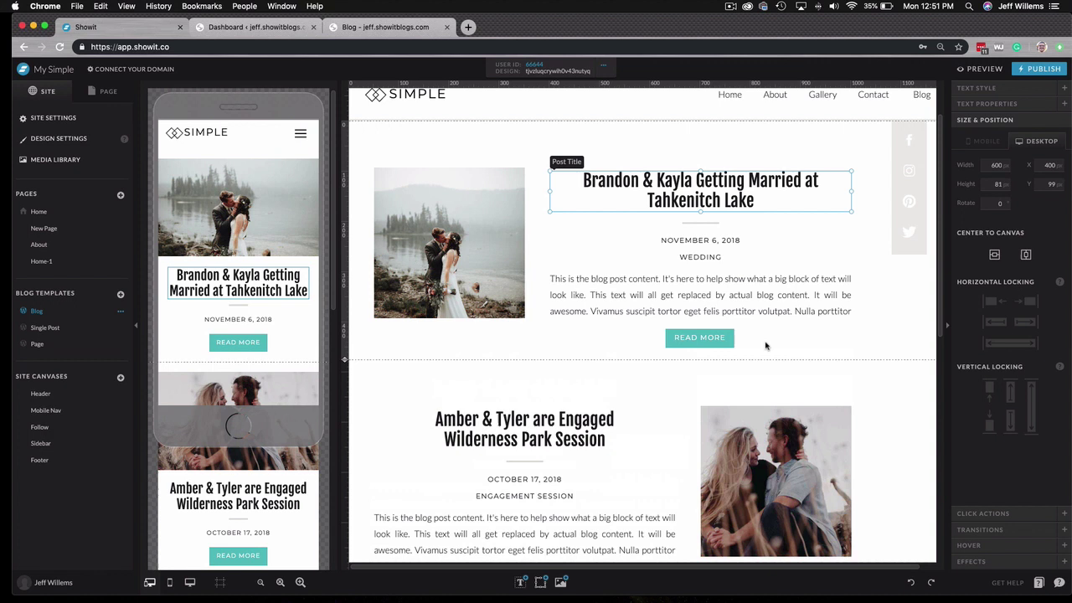
click(820, 301)
click(709, 203)
click(963, 104)
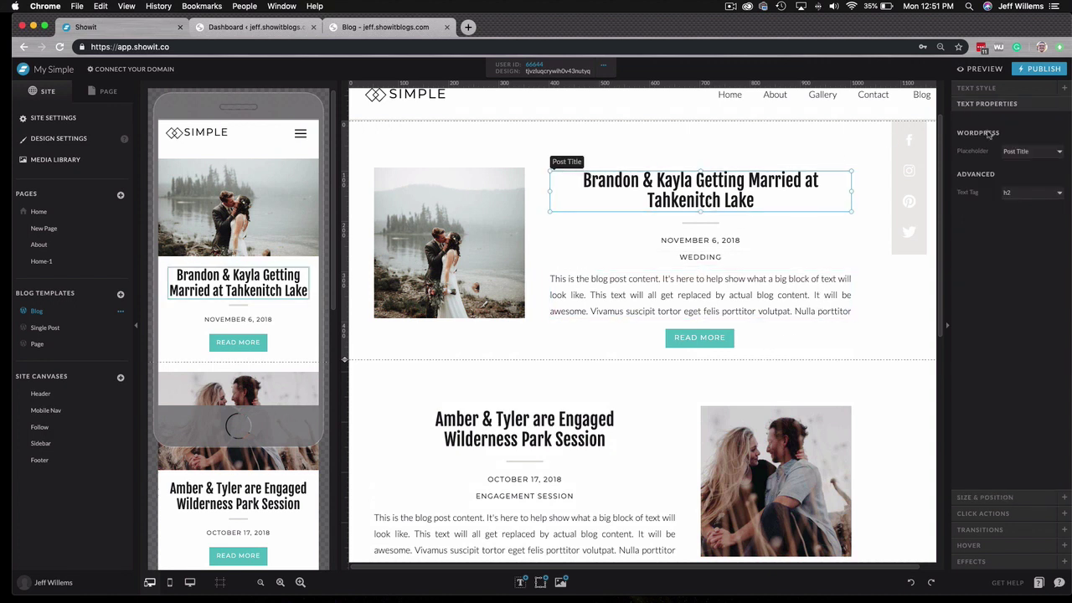
click(1023, 155)
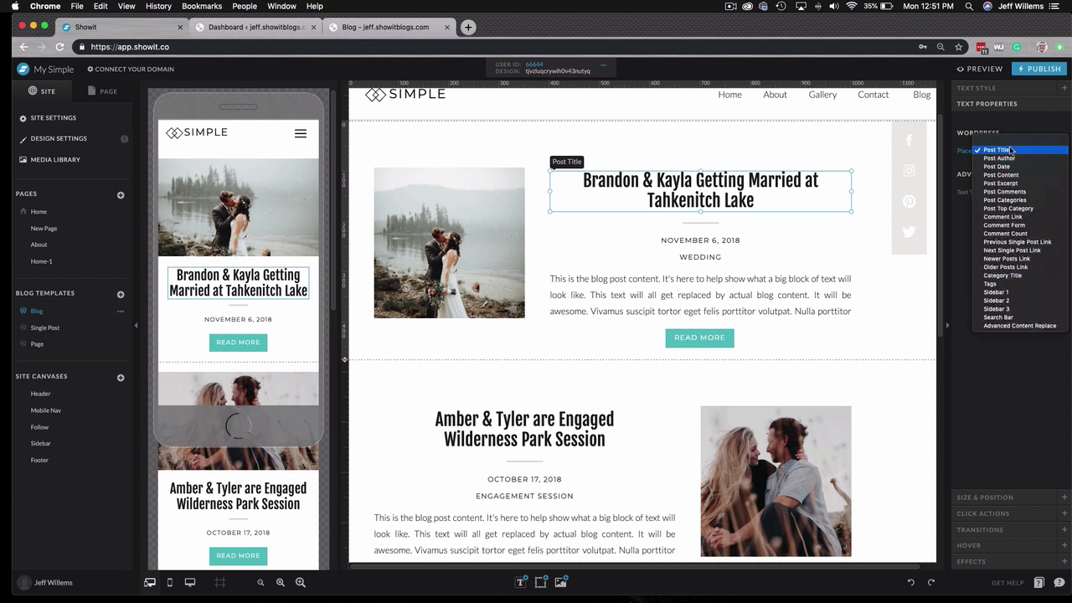
click(1015, 151)
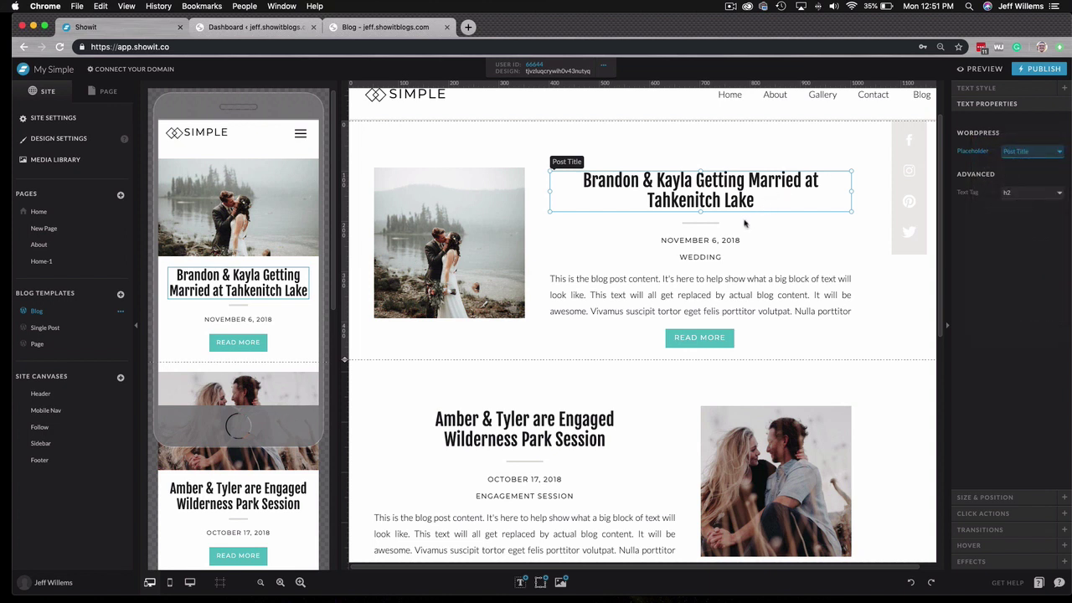
click(661, 243)
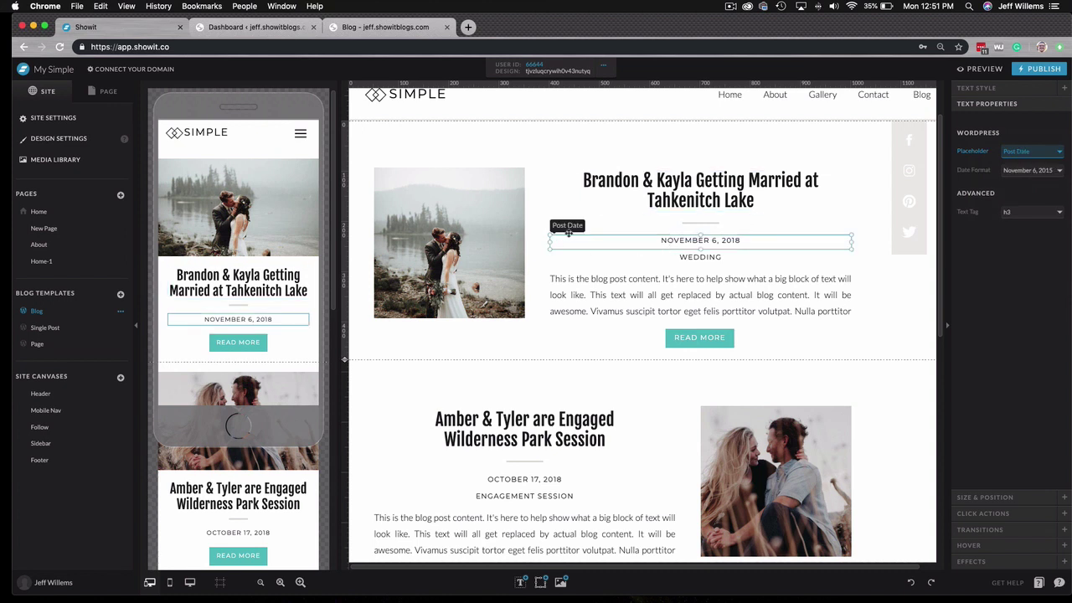
click(699, 258)
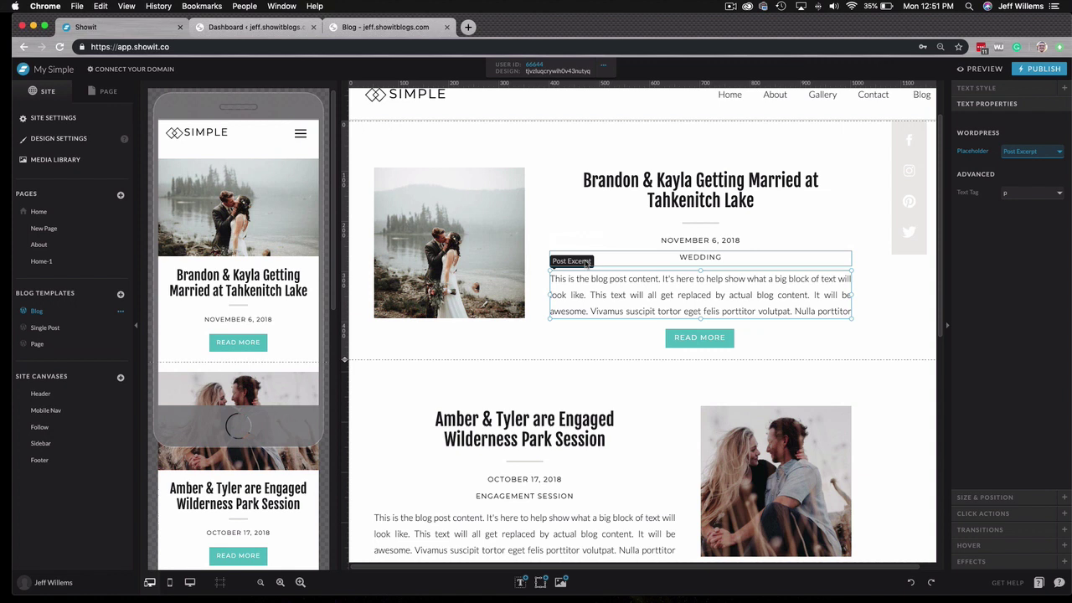
click(492, 214)
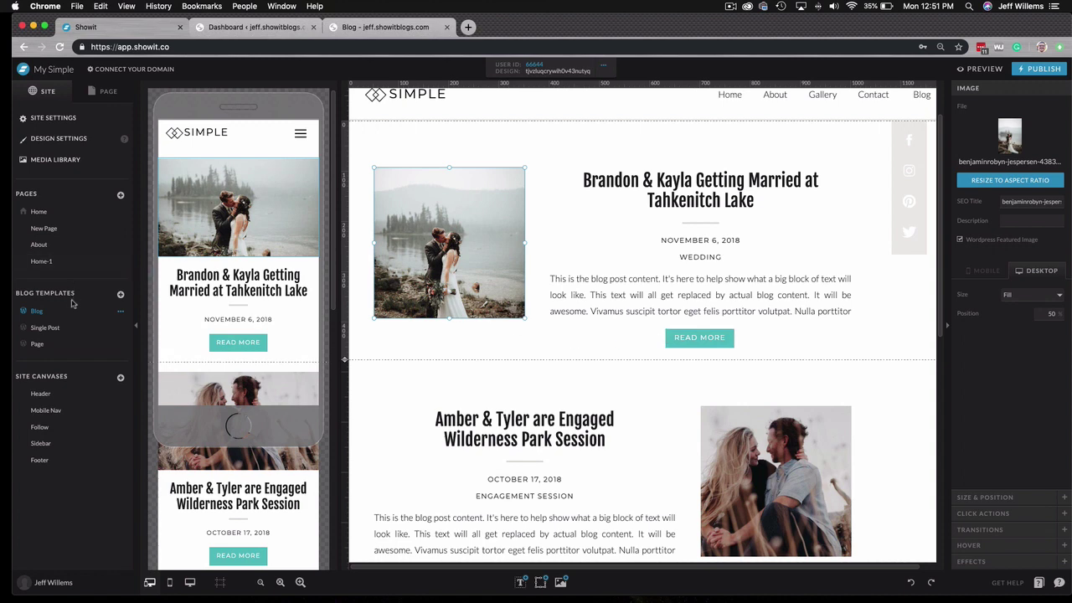
Step: Inspect the Single Post template's Blog Post Title, MARCH 17, 2018 date and body content boxes
click(55, 328)
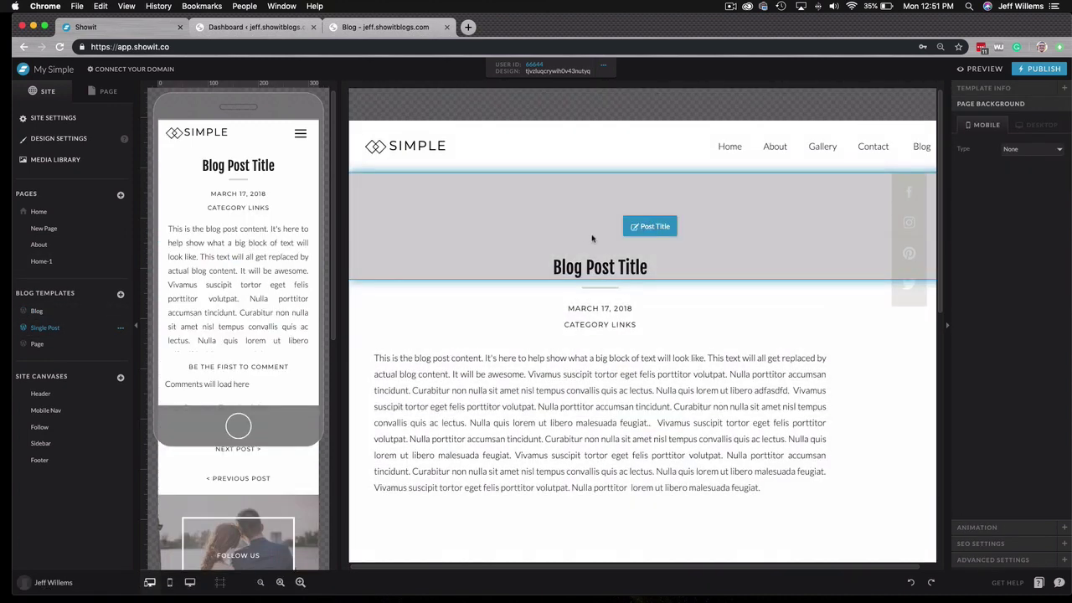
click(592, 239)
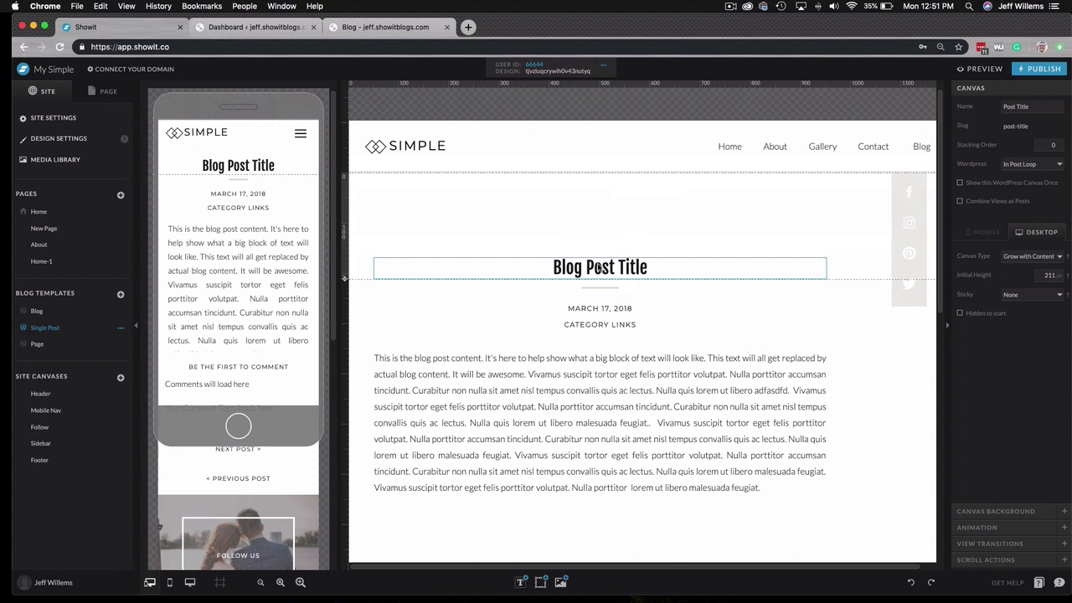
click(587, 262)
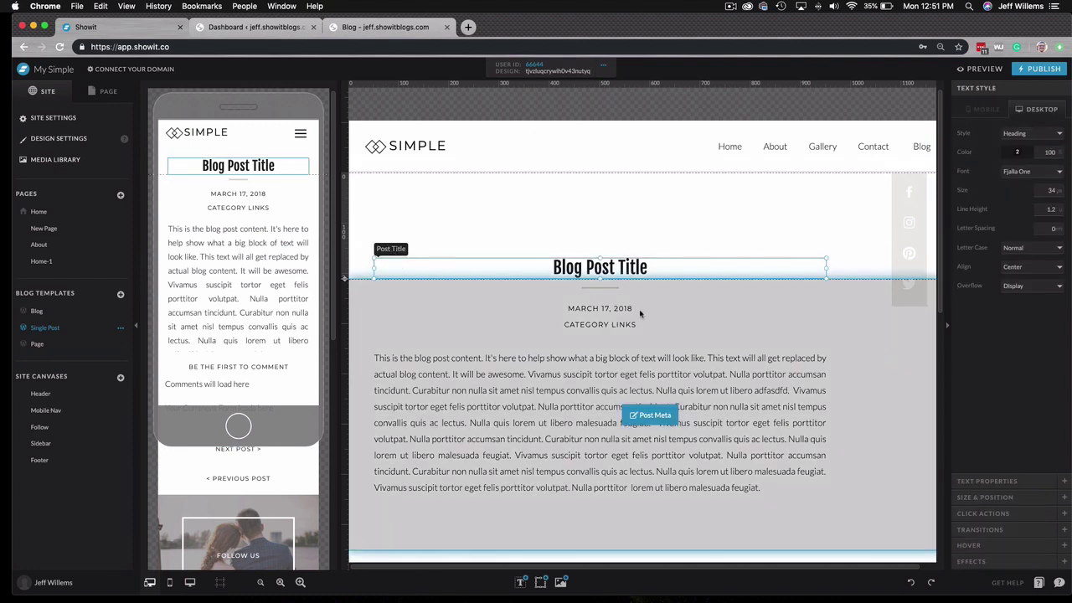
click(634, 313)
click(618, 309)
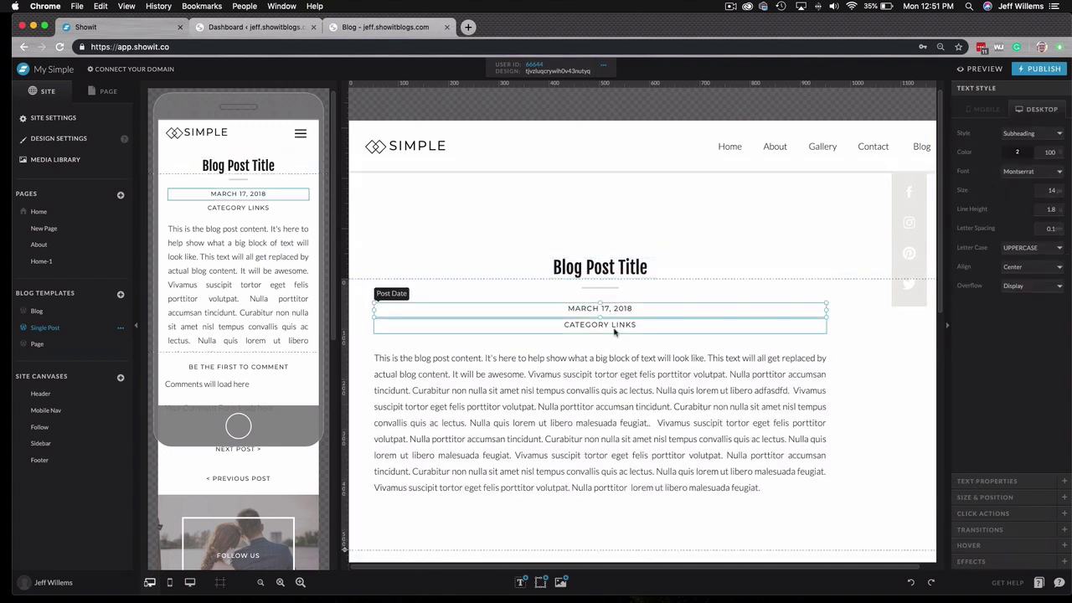
click(610, 378)
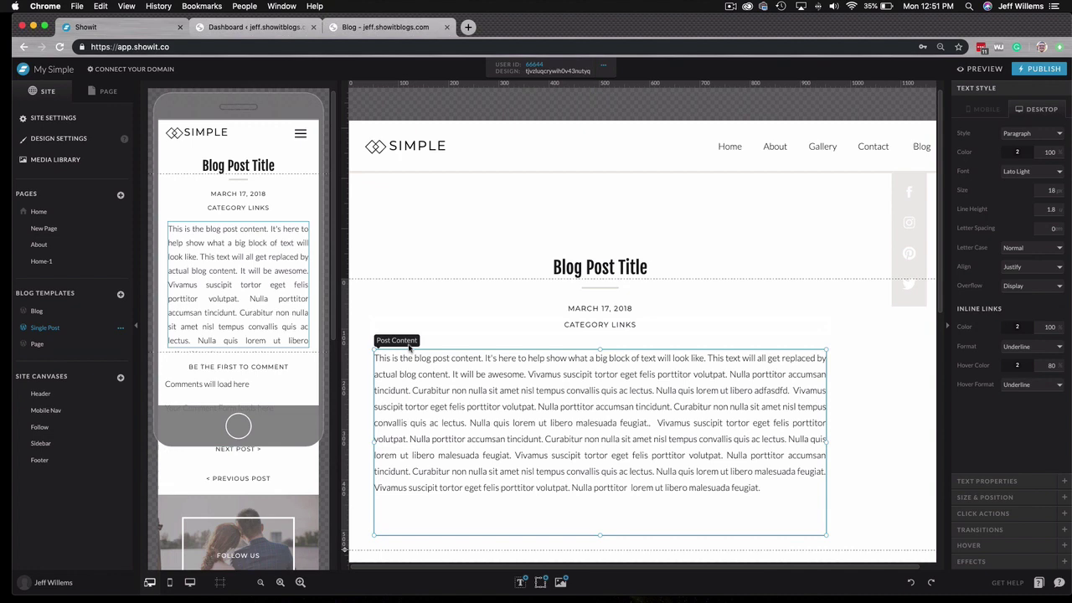
Step: Reselect the Post Meta section and its date, then switch to the WordPress dashboard
click(586, 259)
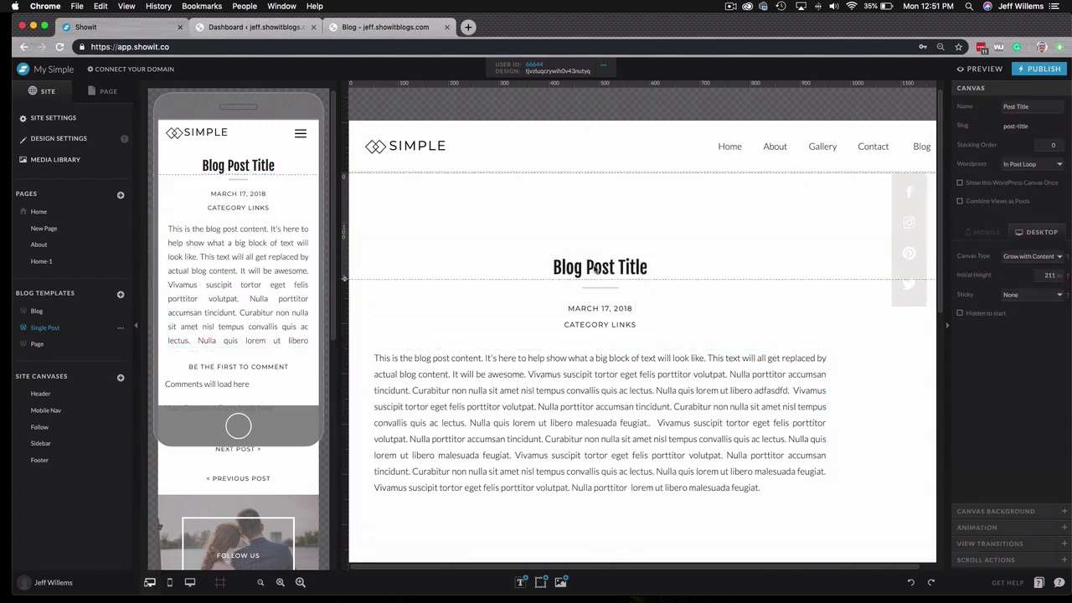
click(605, 310)
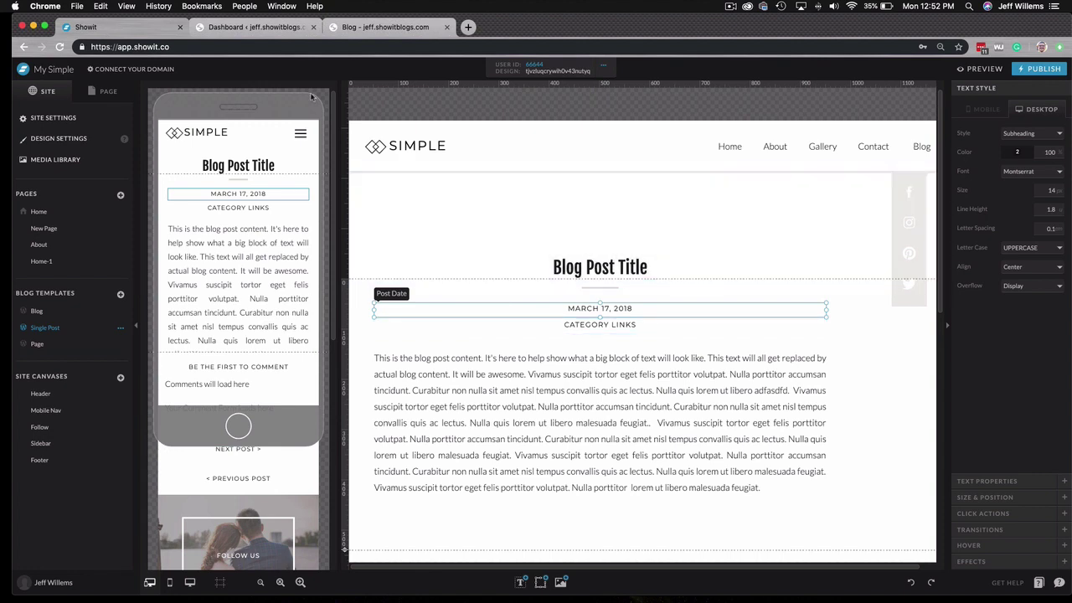
click(256, 27)
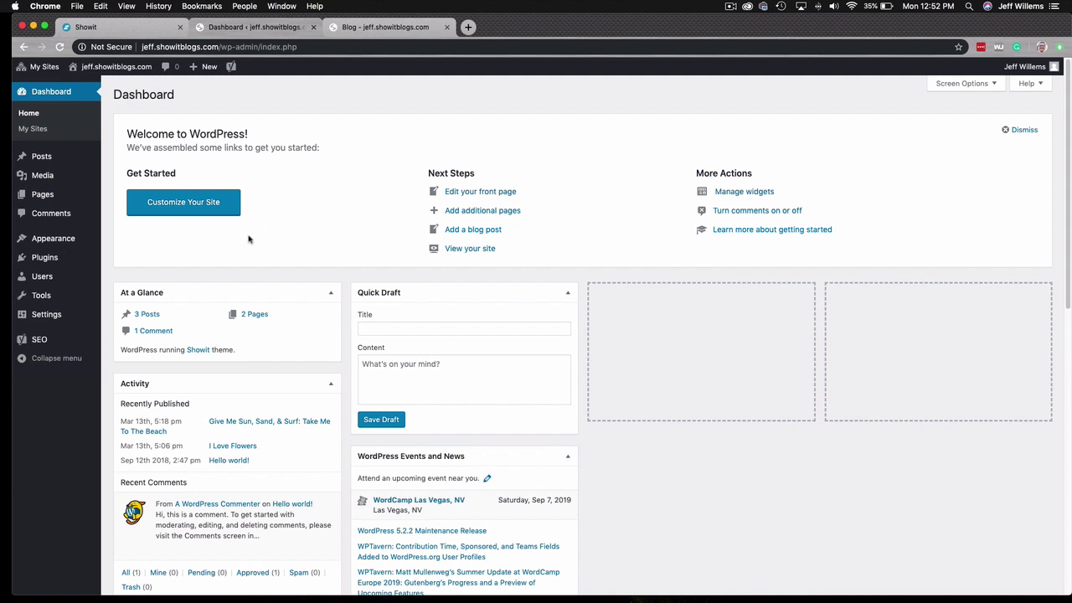
Step: Create a post titled 'Shop Local + Eat Local' and paste the farmers market paragraph as its body
click(52, 161)
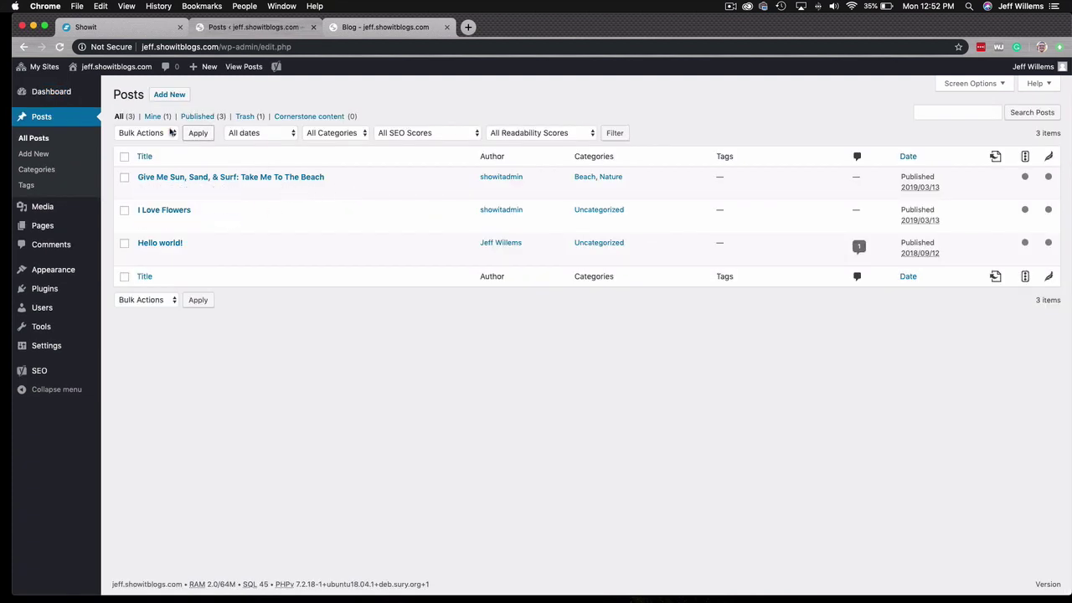
click(170, 95)
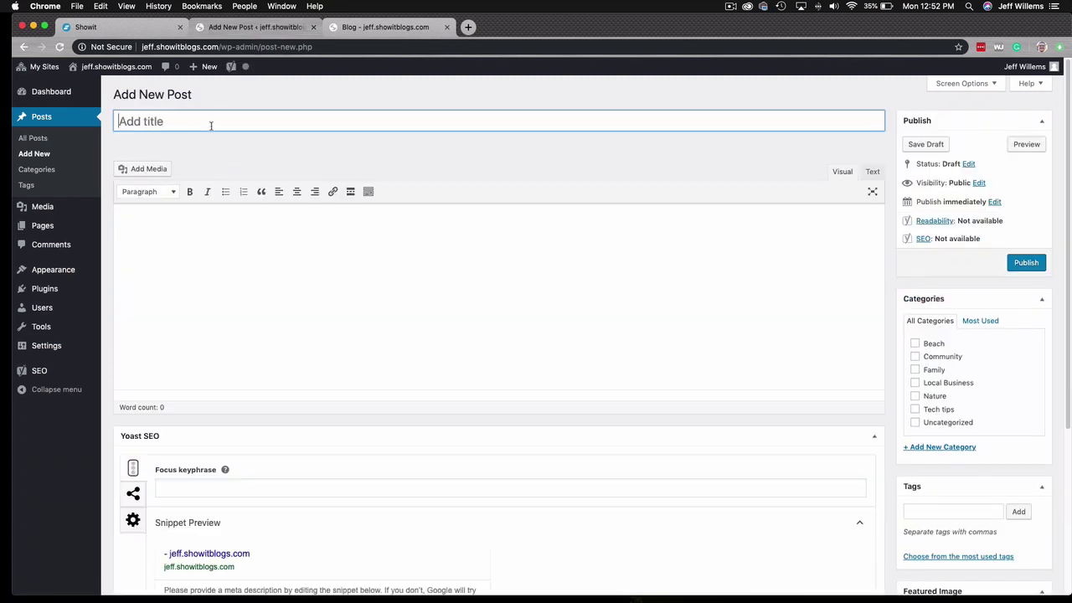
text(Sho)
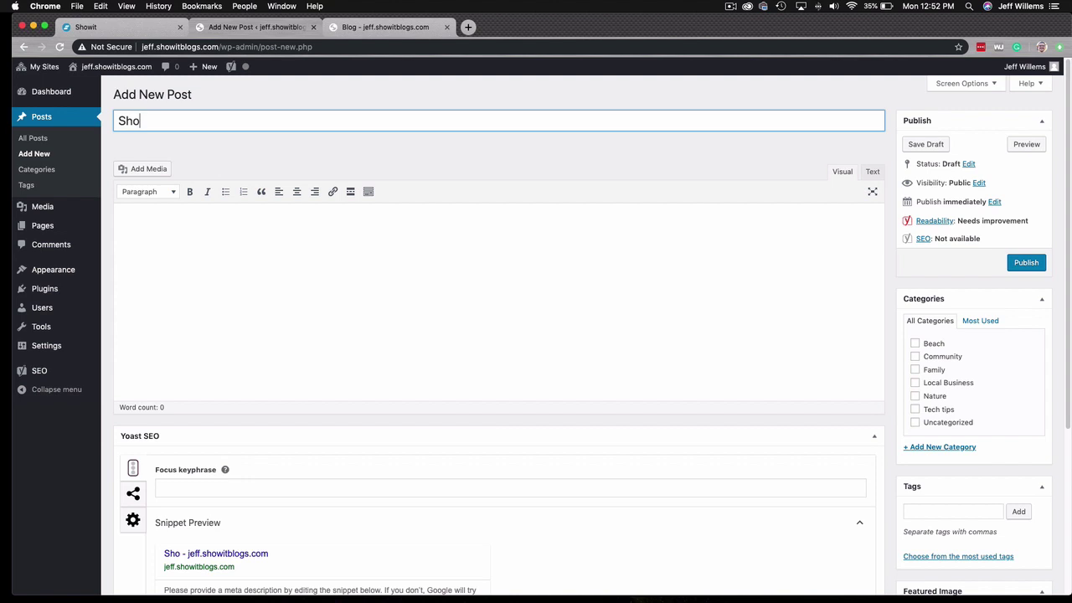
text(p Local +)
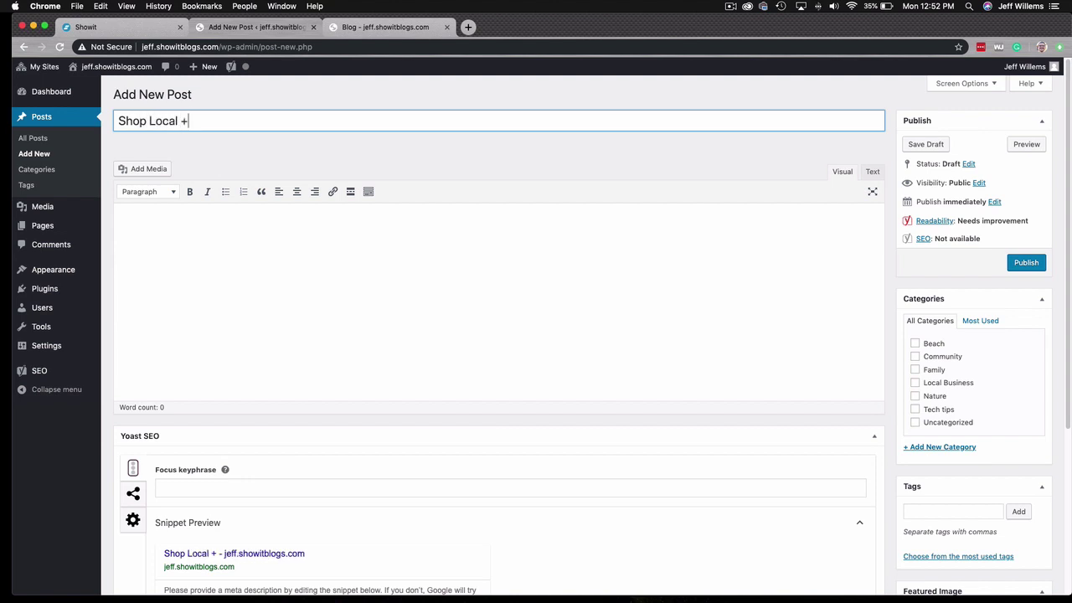
text( Eat Local)
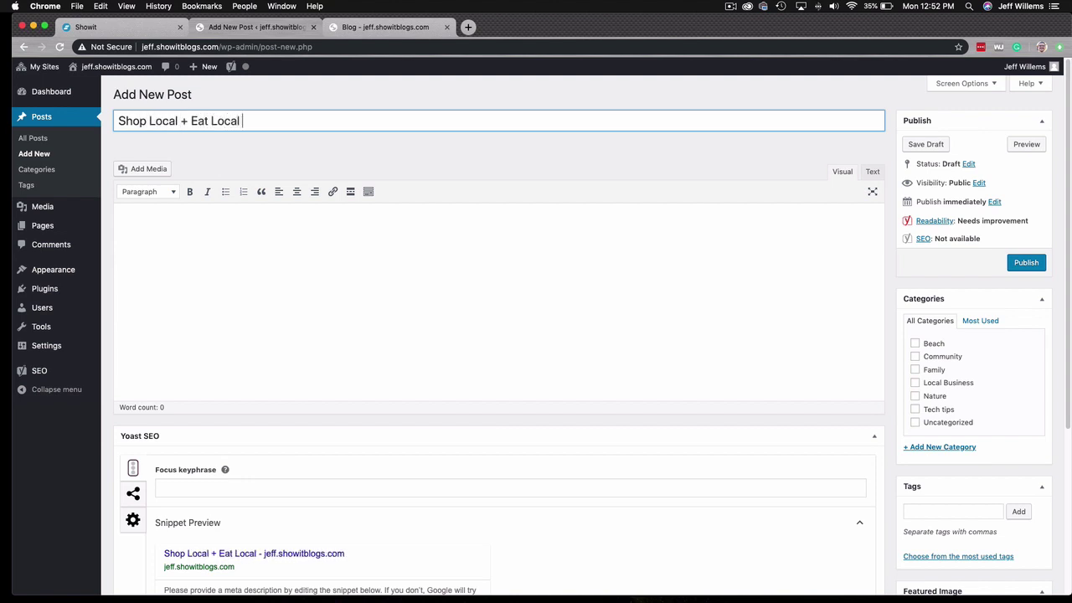
click(165, 226)
key(super+v)
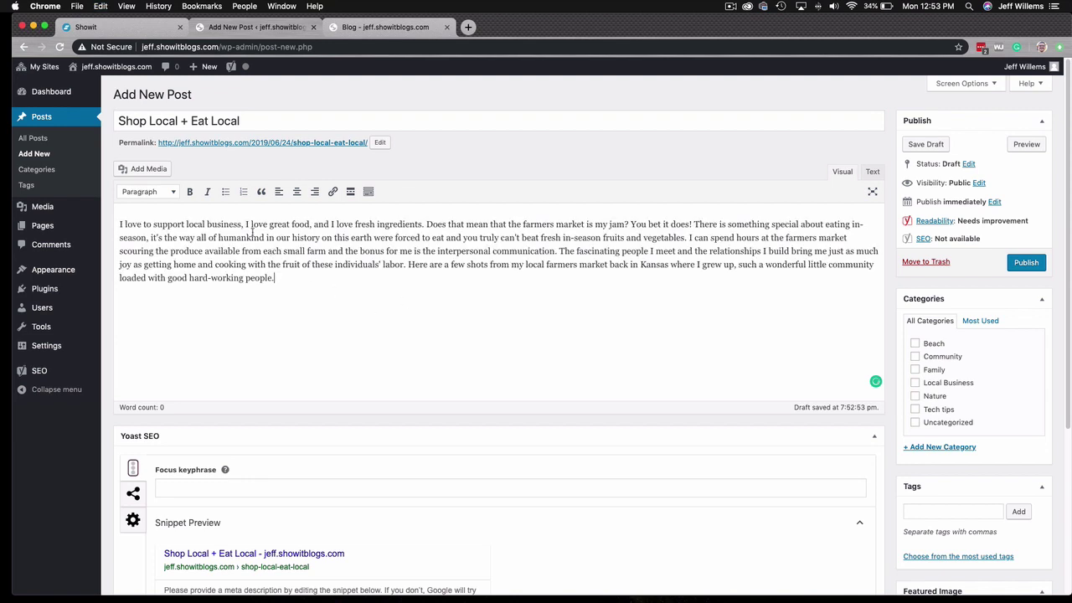
Step: Insert the four market photos, radish stall through peaches, from the Media Library
click(142, 169)
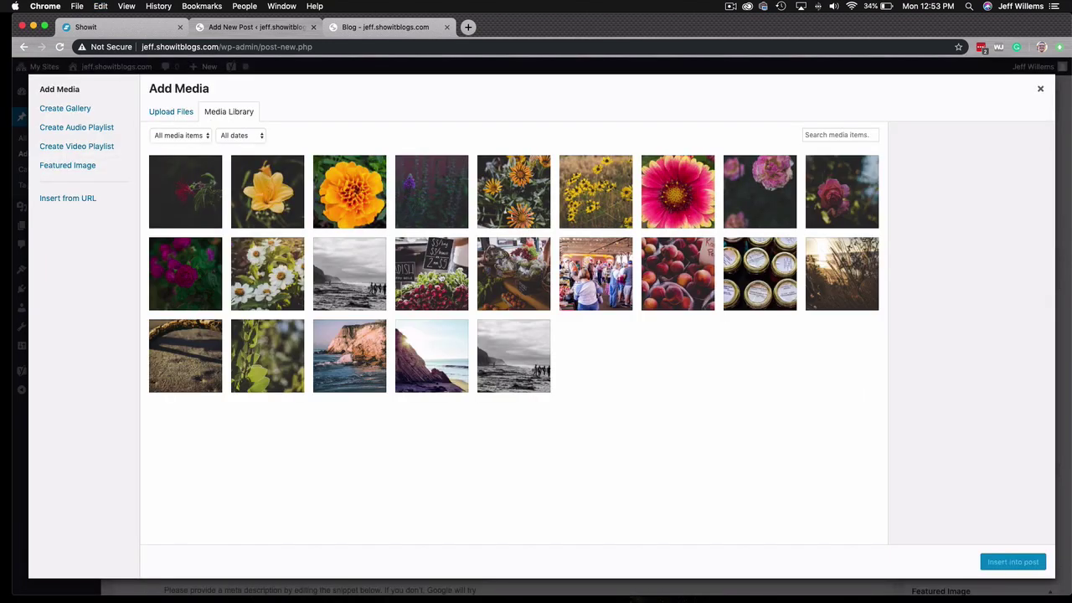
click(441, 278)
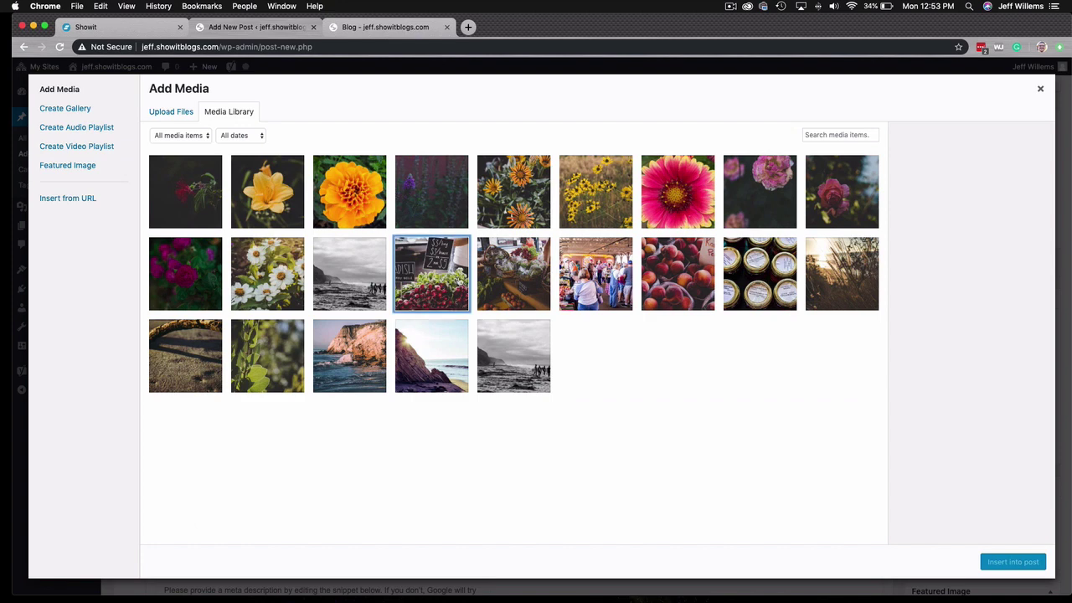
shift+click(696, 281)
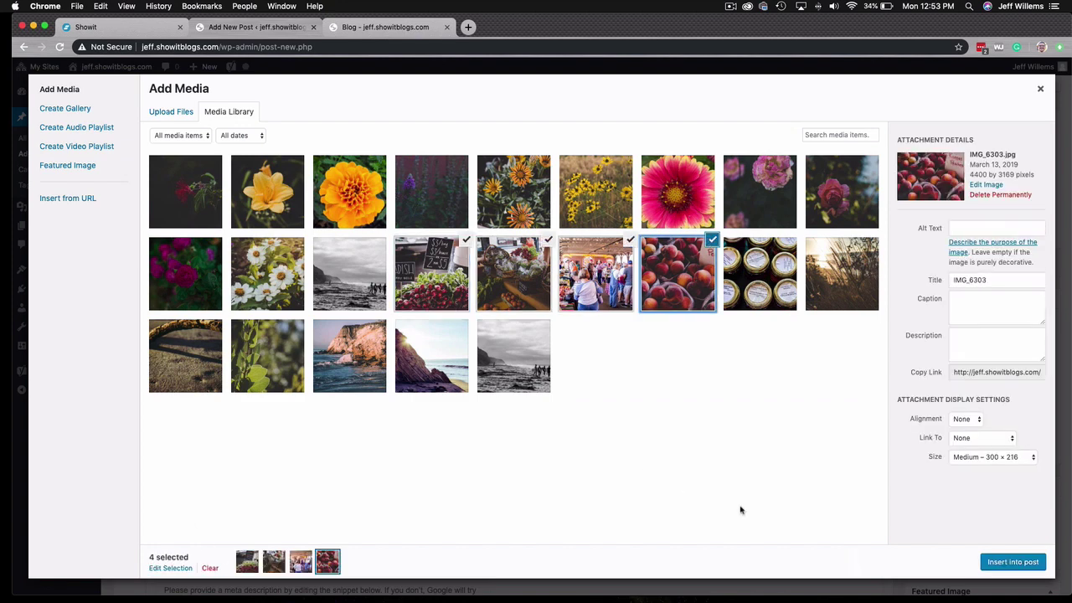
click(1012, 562)
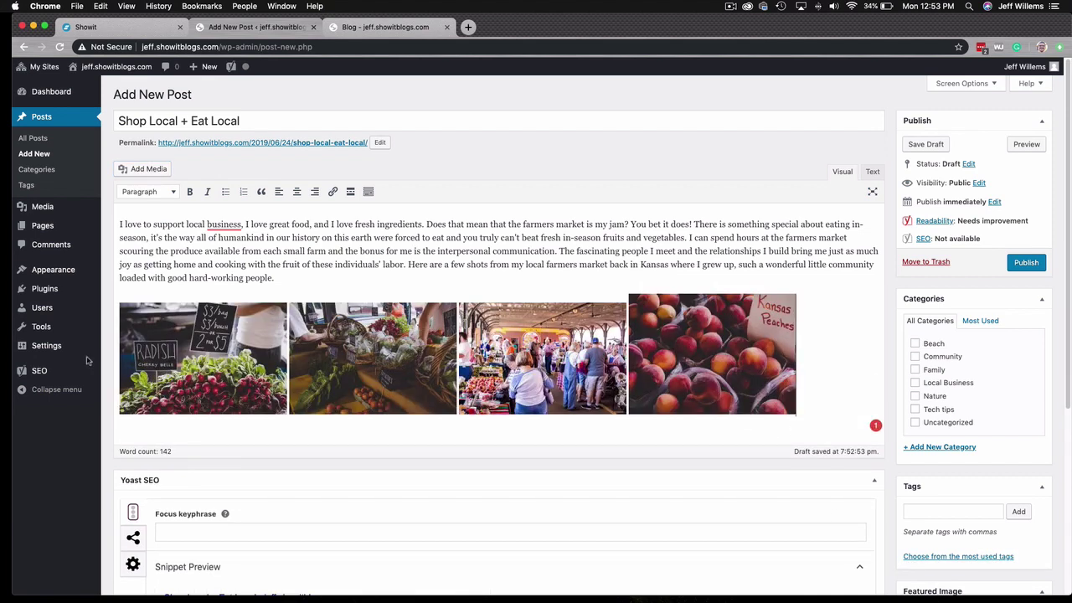
Step: Put each of the four inserted photos on its own line
click(163, 358)
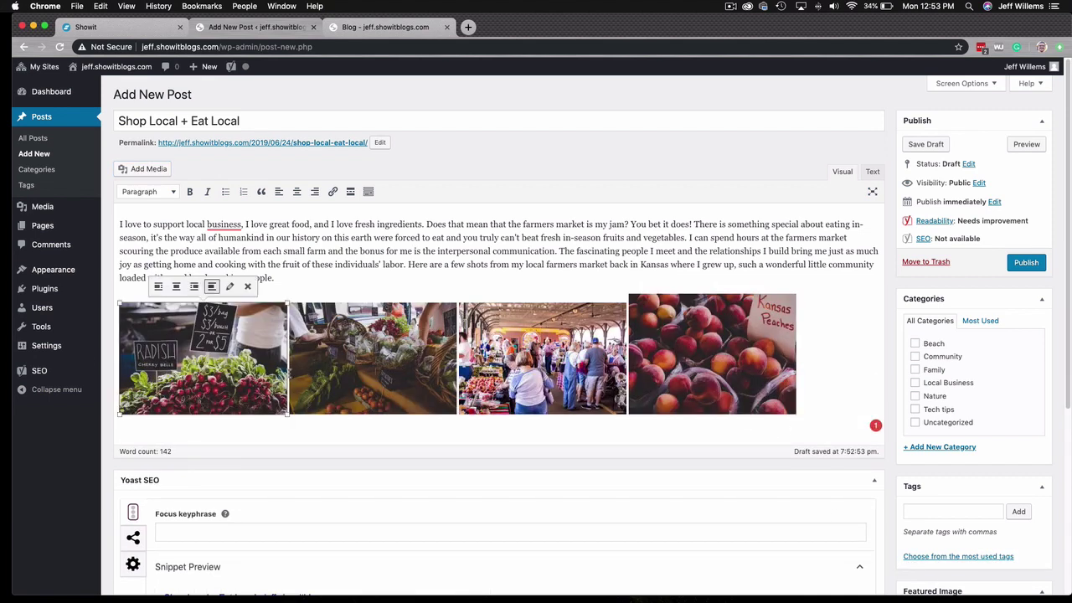
click(289, 374)
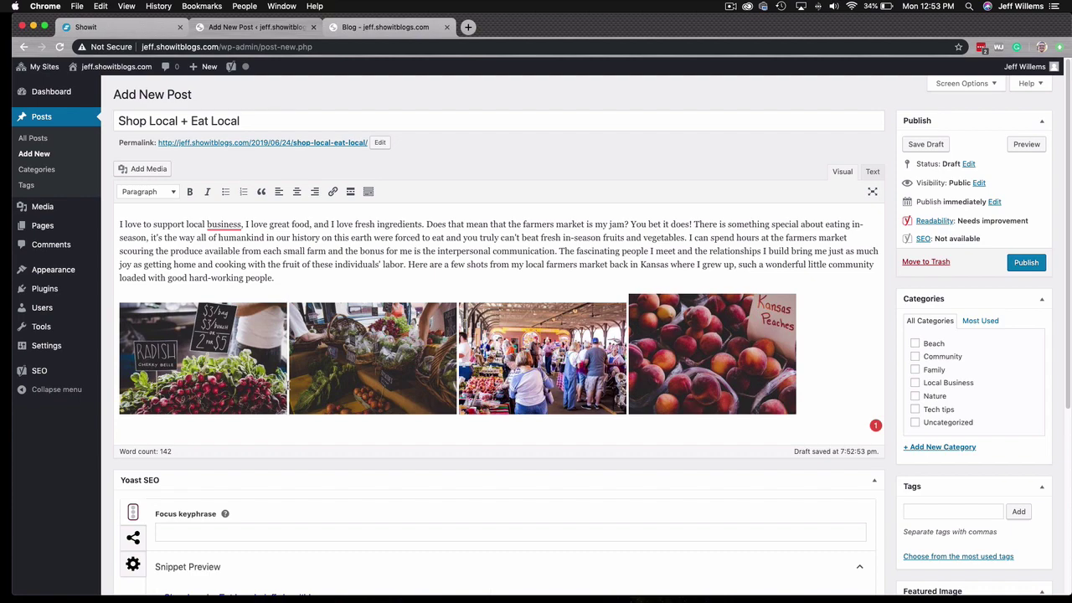
key(Return)
key(Right)
key(Return)
key(Right)
key(Return)
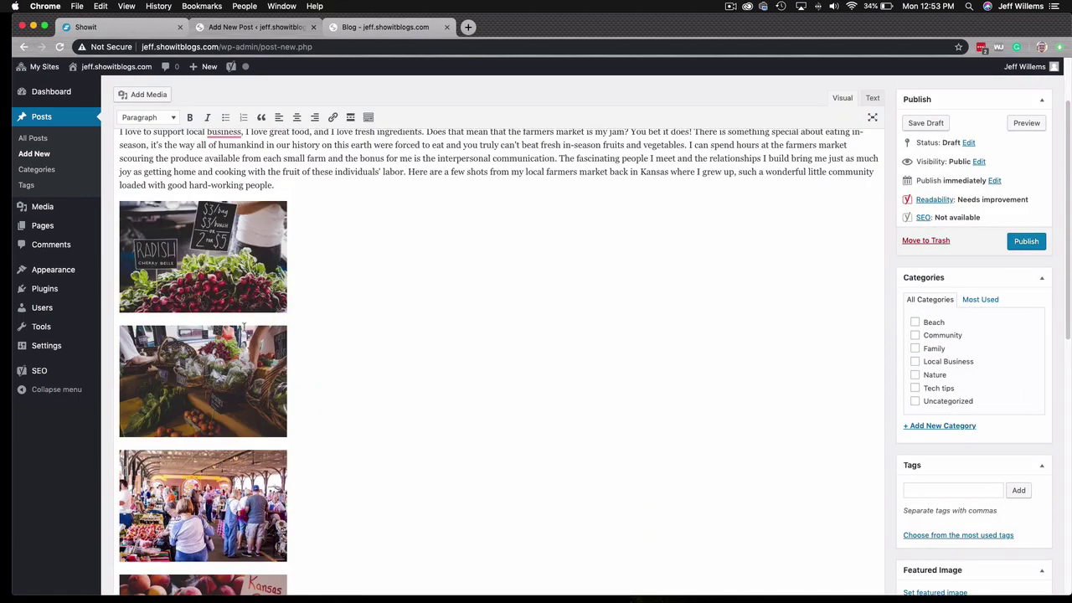
Step: Centre and enlarge the radish and basket photos
click(251, 301)
drag(286, 311, 488, 370)
click(242, 187)
scroll(251, 335, down, 2)
click(268, 469)
drag(288, 495, 367, 495)
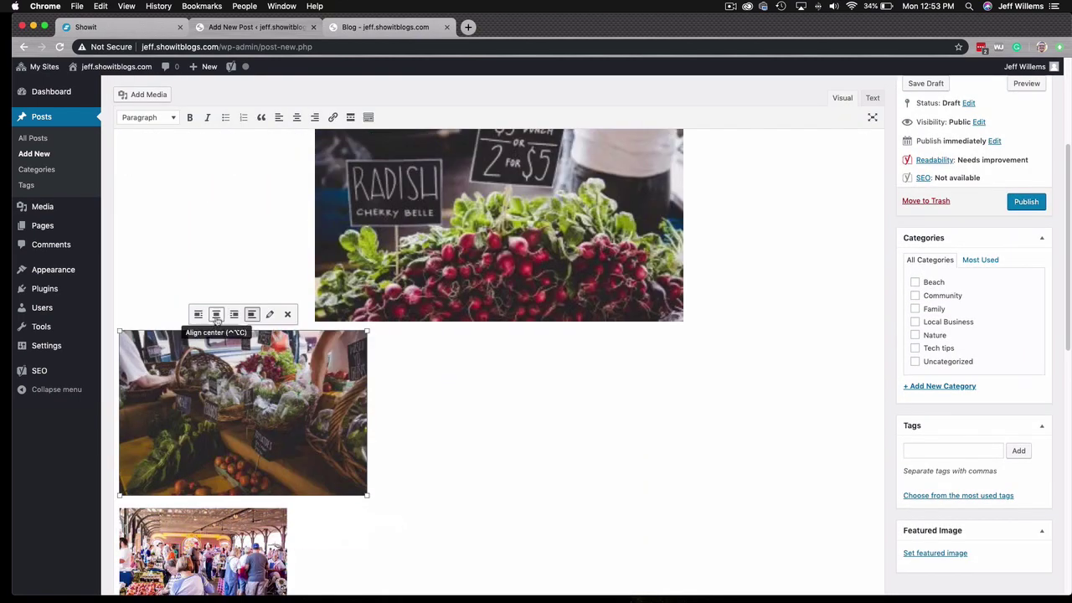
click(216, 315)
Step: Centre the market-hall and peaches photos and enlarge them to full width
drag(623, 495, 683, 576)
scroll(499, 418, down, 2)
click(498, 477)
drag(583, 531, 770, 581)
scroll(503, 418, down, 4)
click(204, 407)
click(217, 315)
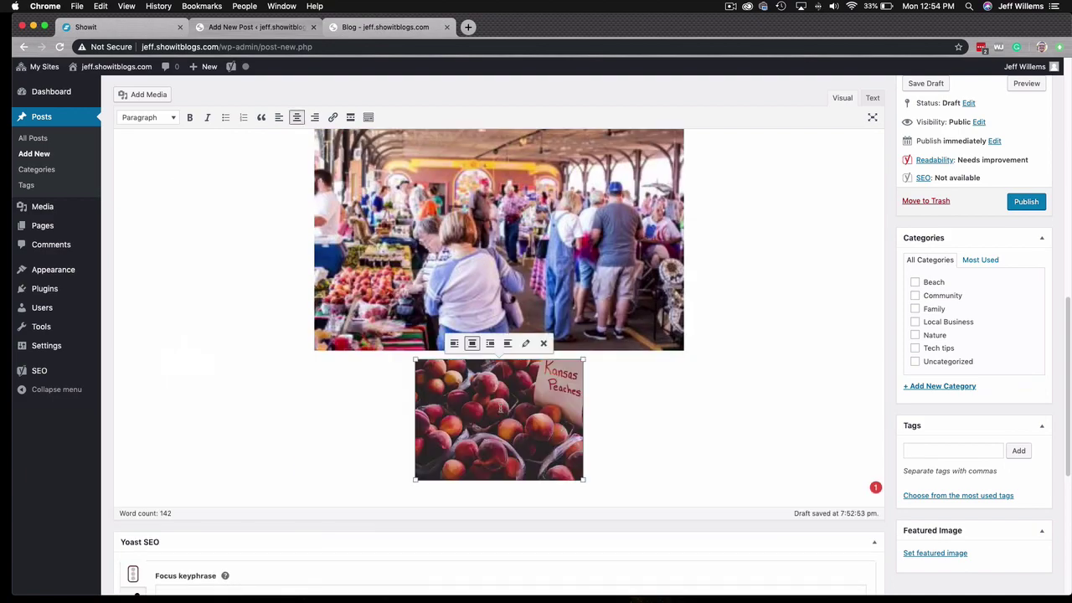
drag(583, 479, 686, 520)
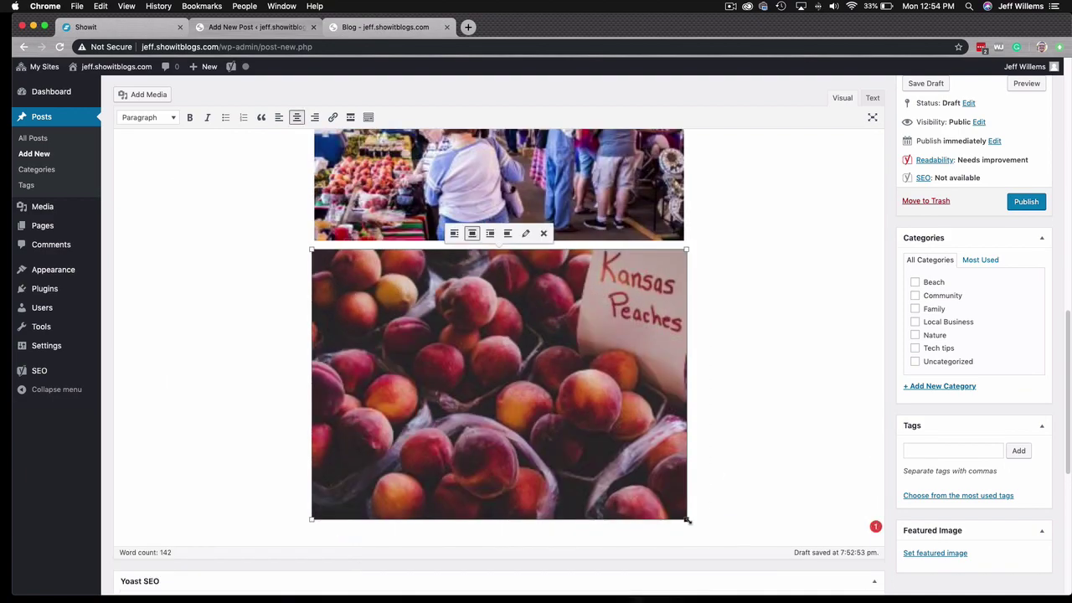
scroll(703, 469, up, 10)
scroll(561, 315, down, 1)
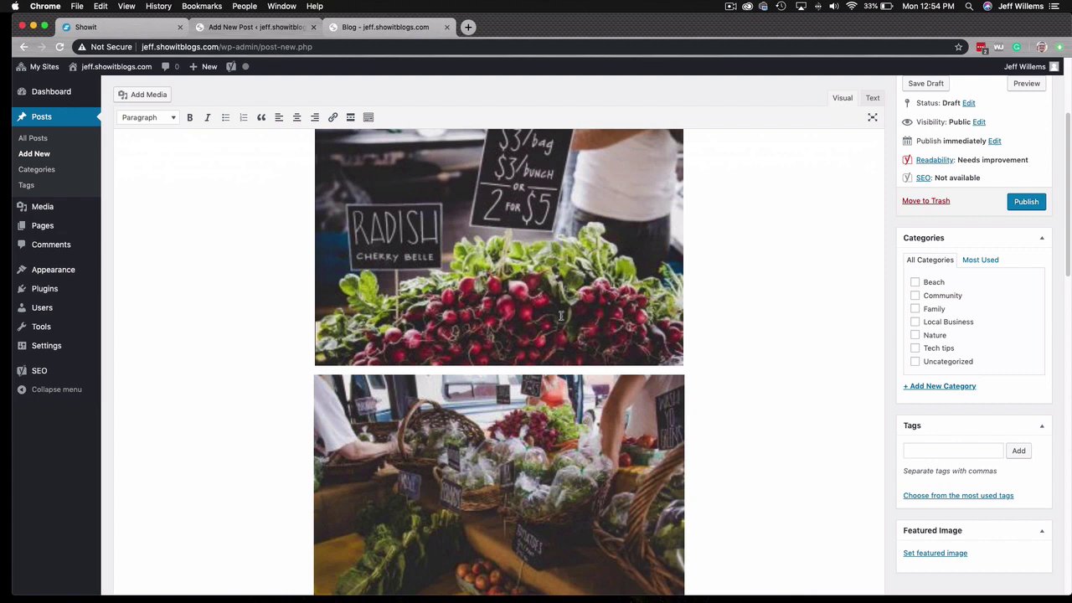
scroll(561, 316, up, 3)
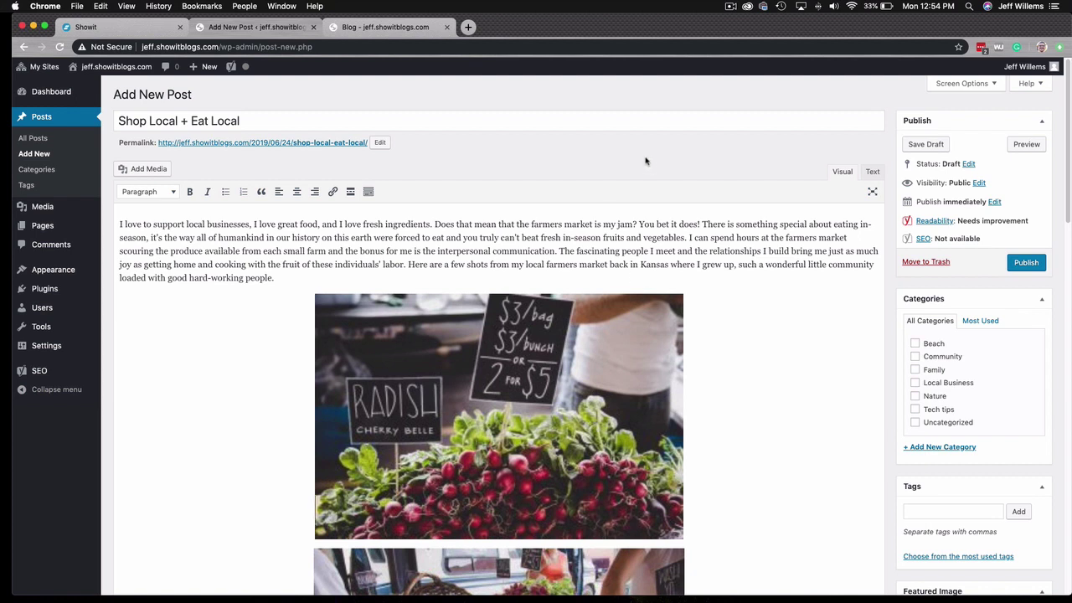
Step: Tick the Local Business and Community category boxes for the post
scroll(871, 293, down, 1)
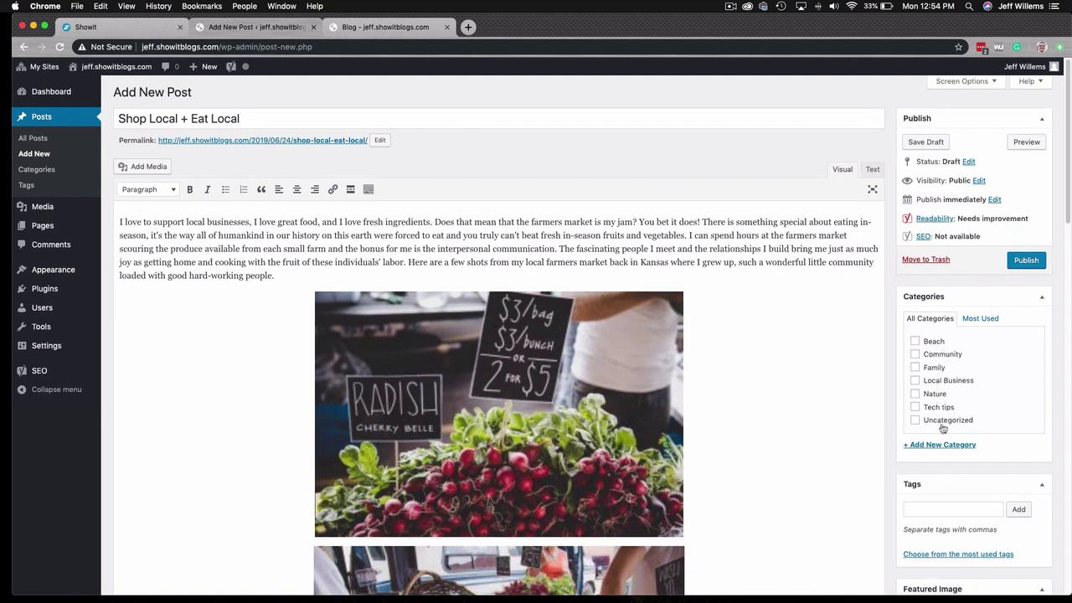
click(915, 382)
click(916, 355)
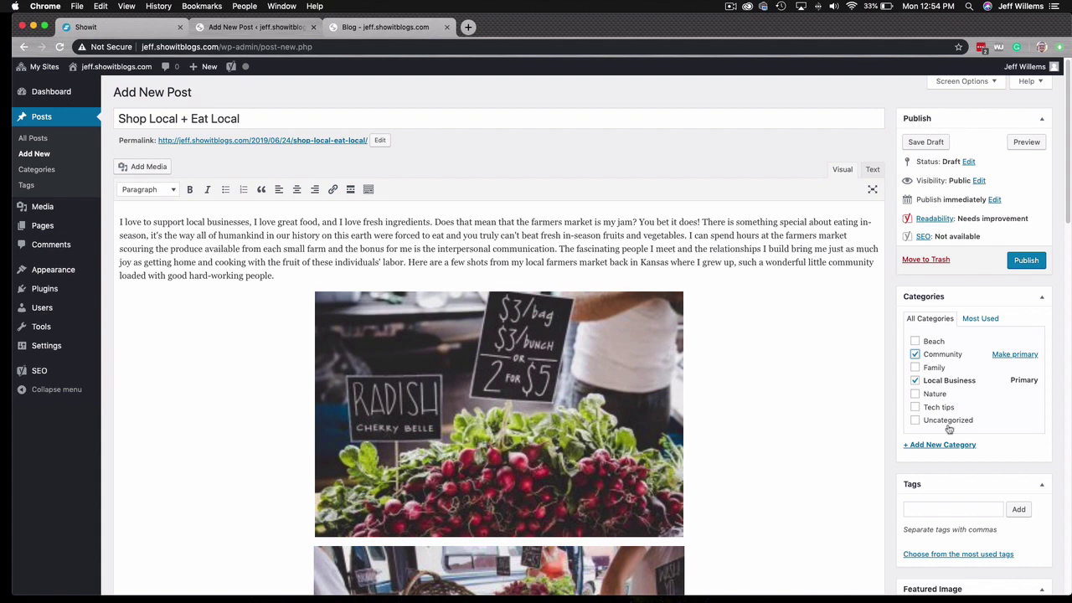
scroll(946, 410, down, 2)
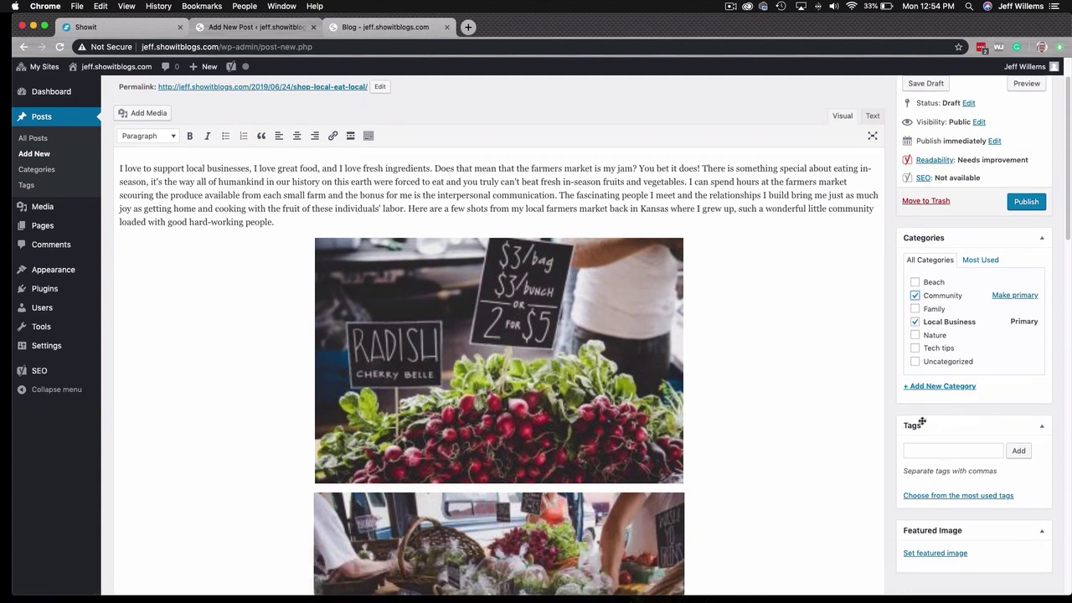
scroll(921, 423, down, 2)
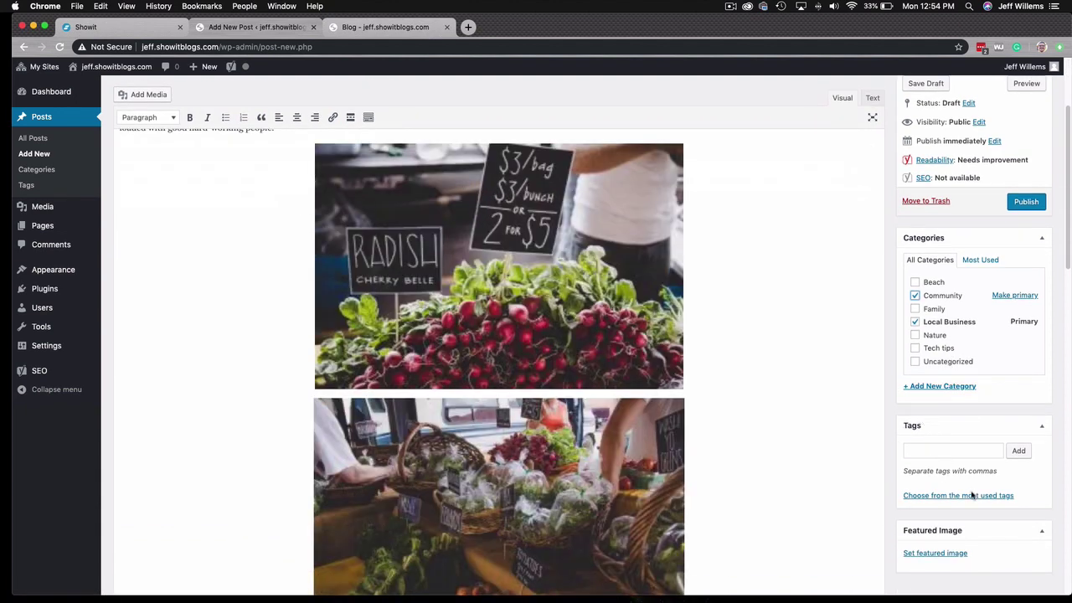
Step: Set the Kansas peaches photo as featured image and publish 'Shop Local + Eat Local'
click(927, 553)
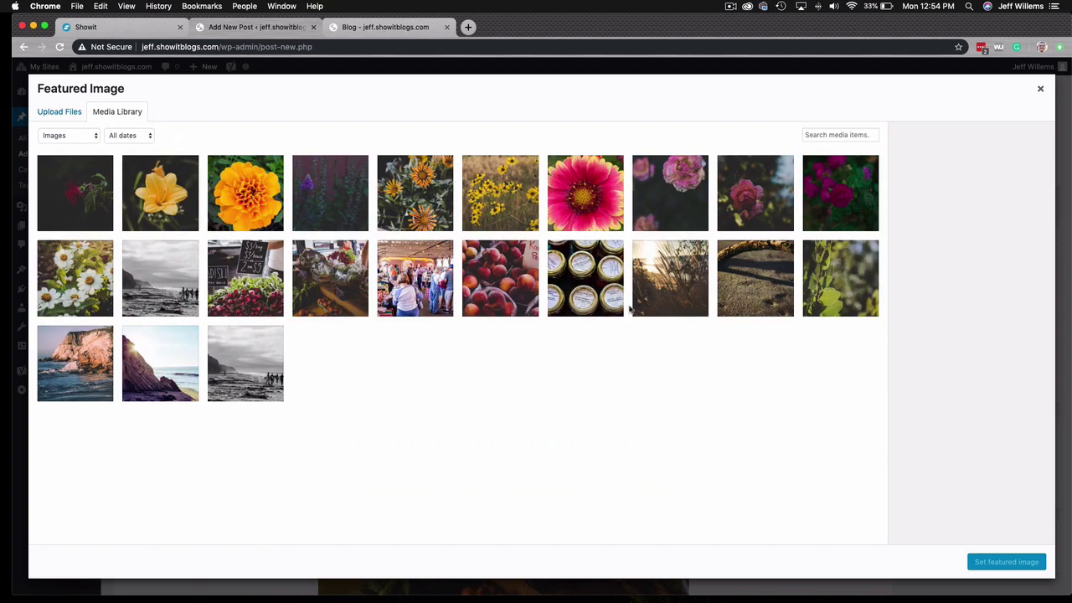
click(512, 278)
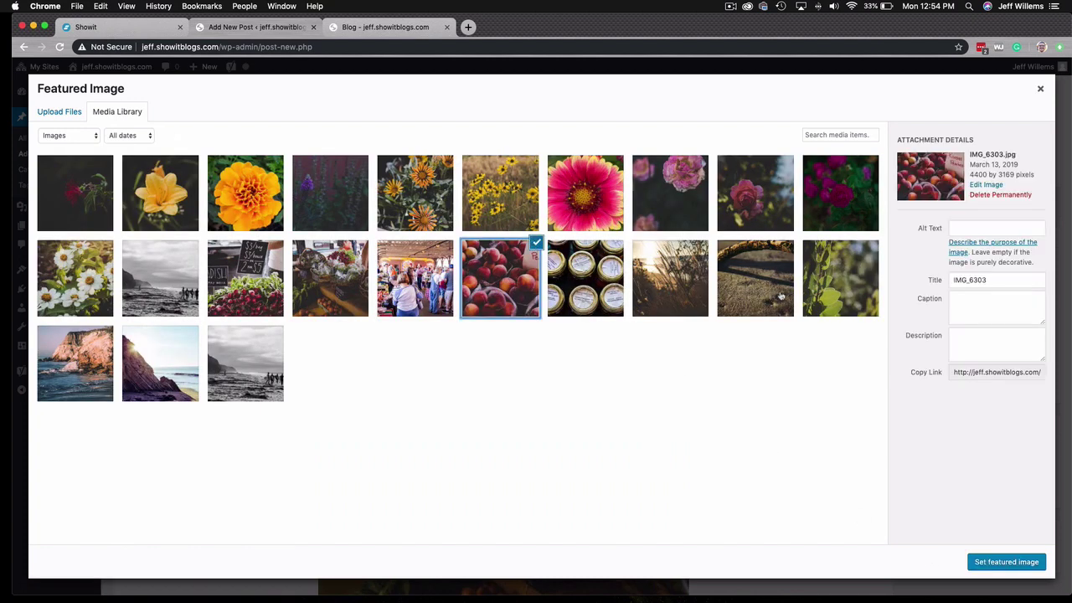
click(1013, 568)
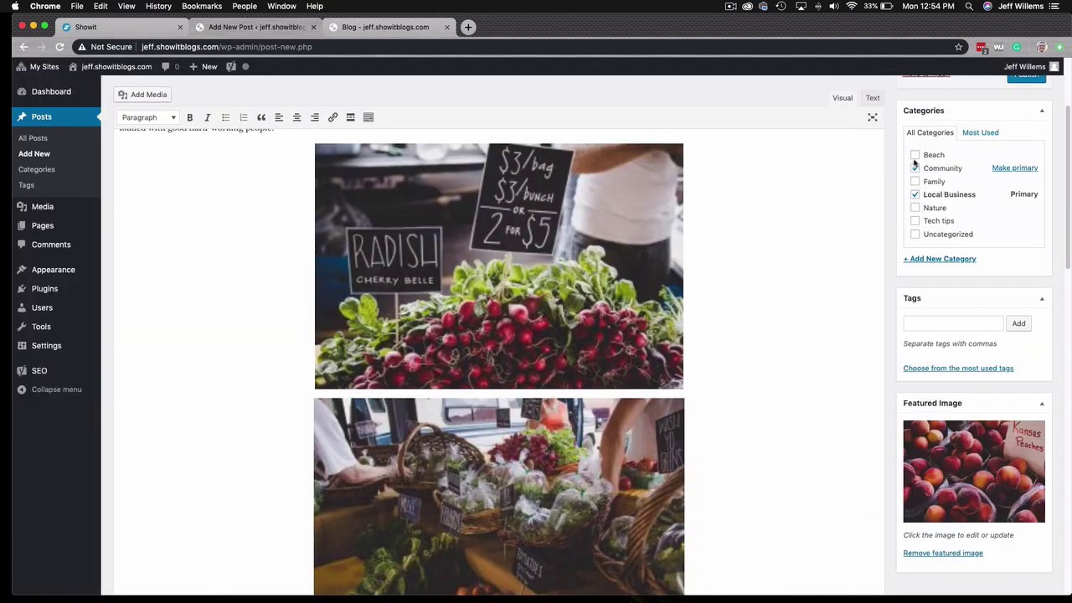
scroll(915, 162, up, 3)
click(1028, 264)
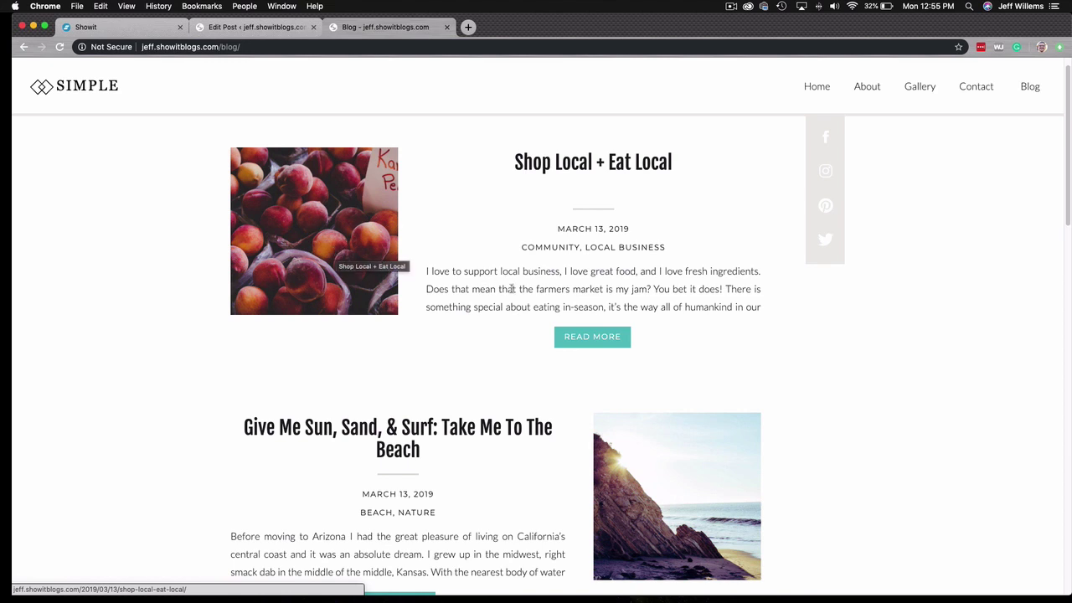
Step: Reload the live blog, open 'Shop Local + Eat Local' and scroll through its four market photos
key(super+r)
click(605, 346)
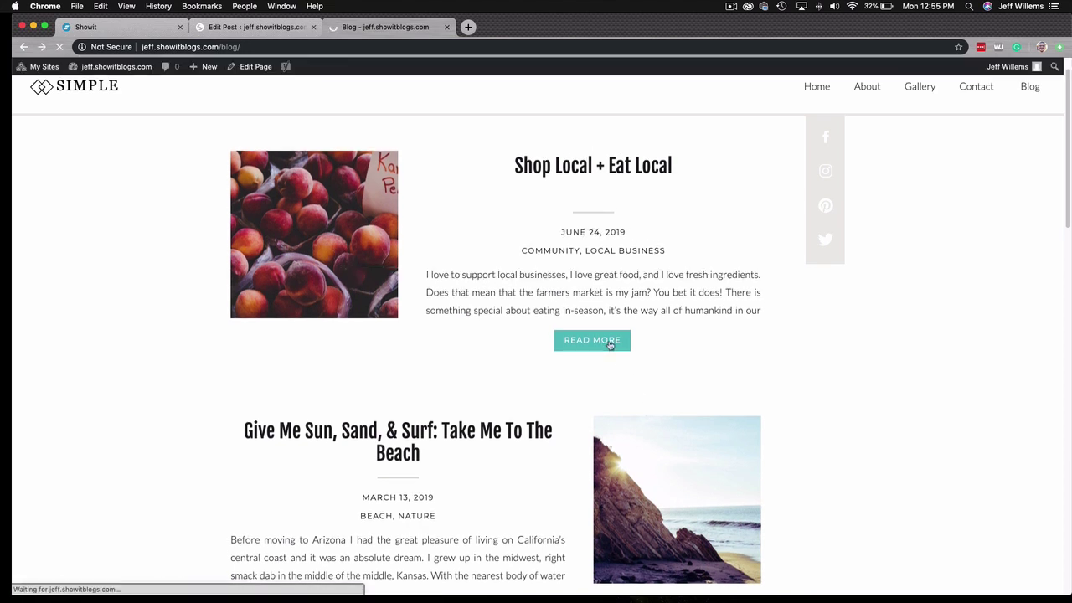
scroll(605, 346, down, 5)
scroll(605, 346, down, 15)
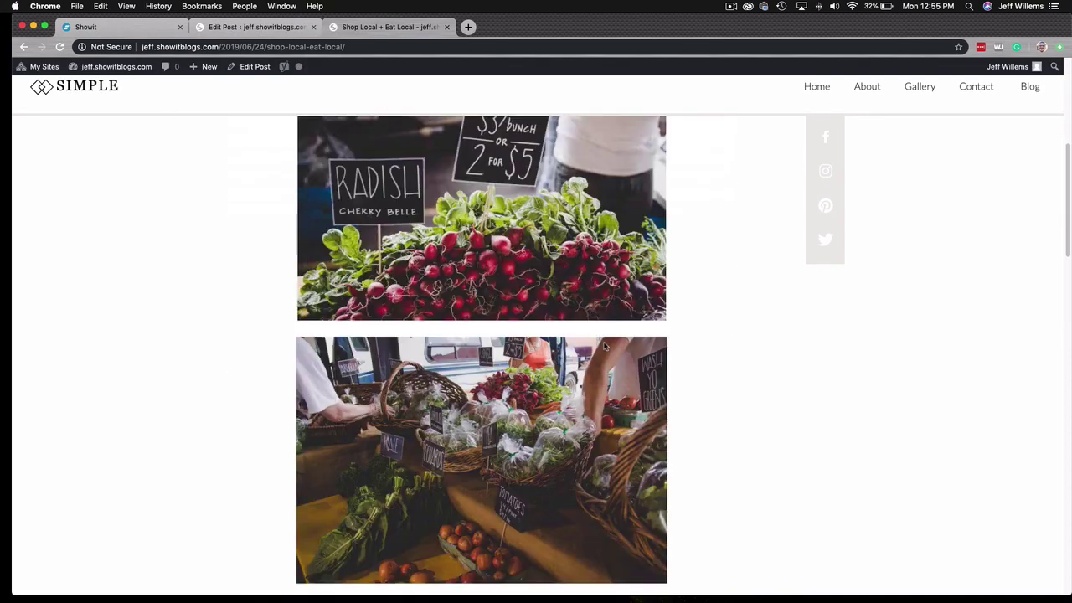
scroll(605, 346, down, 12)
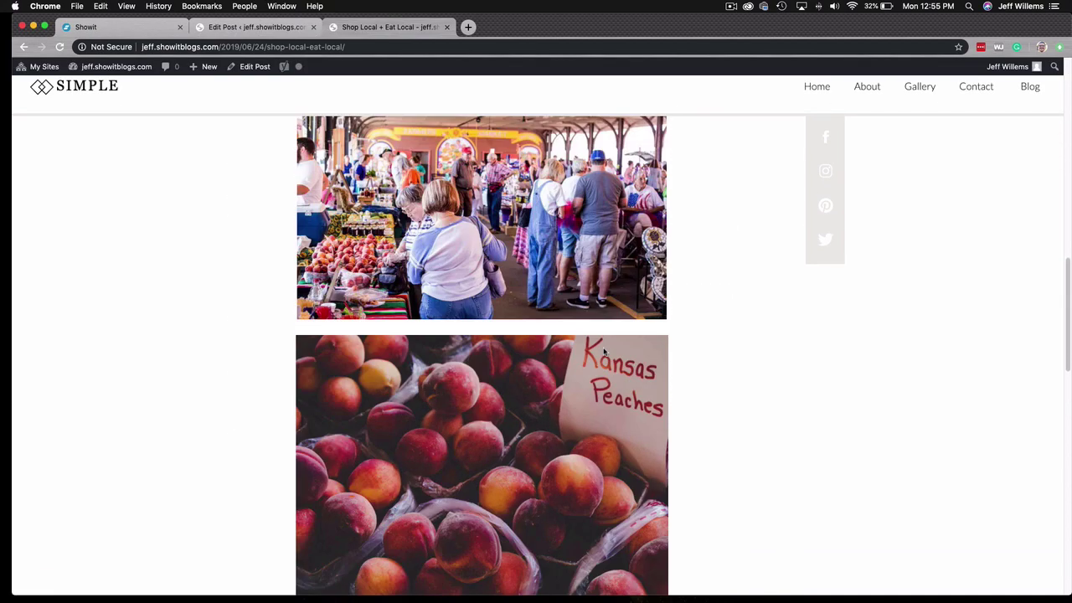
scroll(332, 397, down, 3)
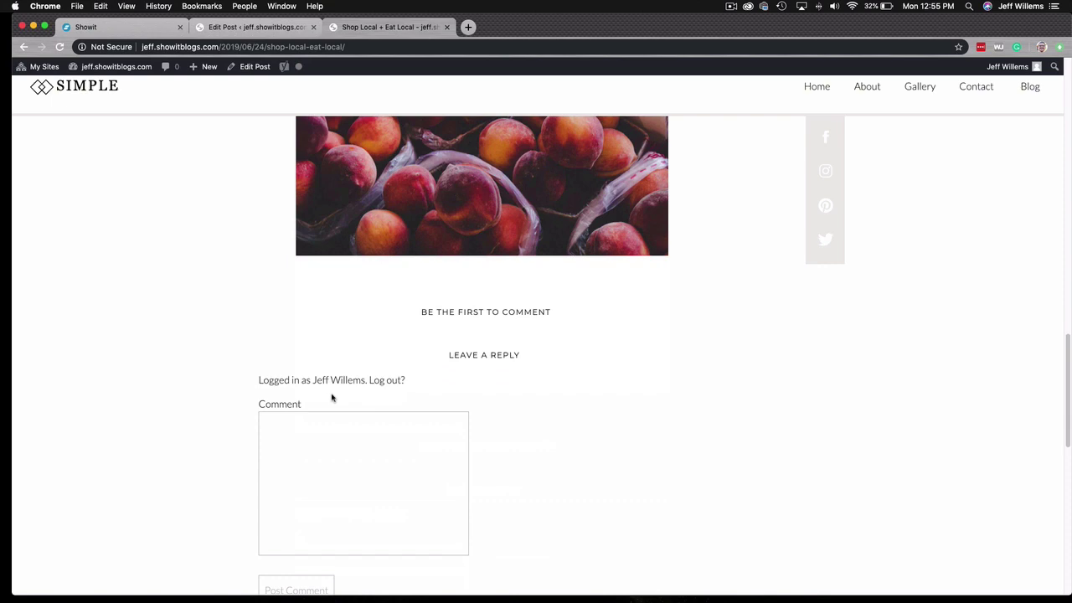
scroll(556, 306, up, 3)
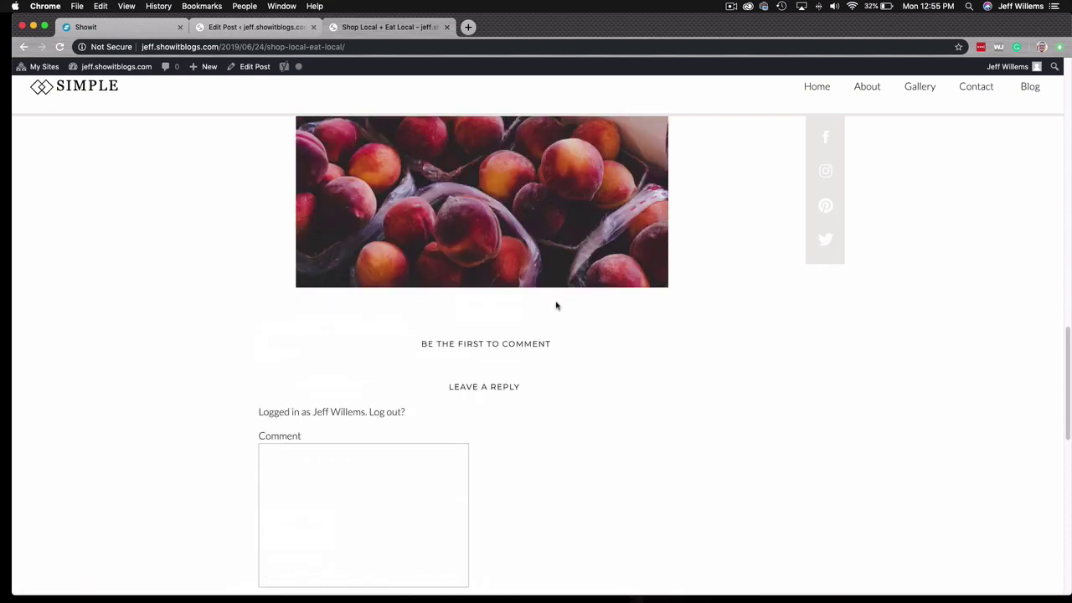
Step: In the Showit editor, select the post template's comments section, then open the Blog list template
click(159, 27)
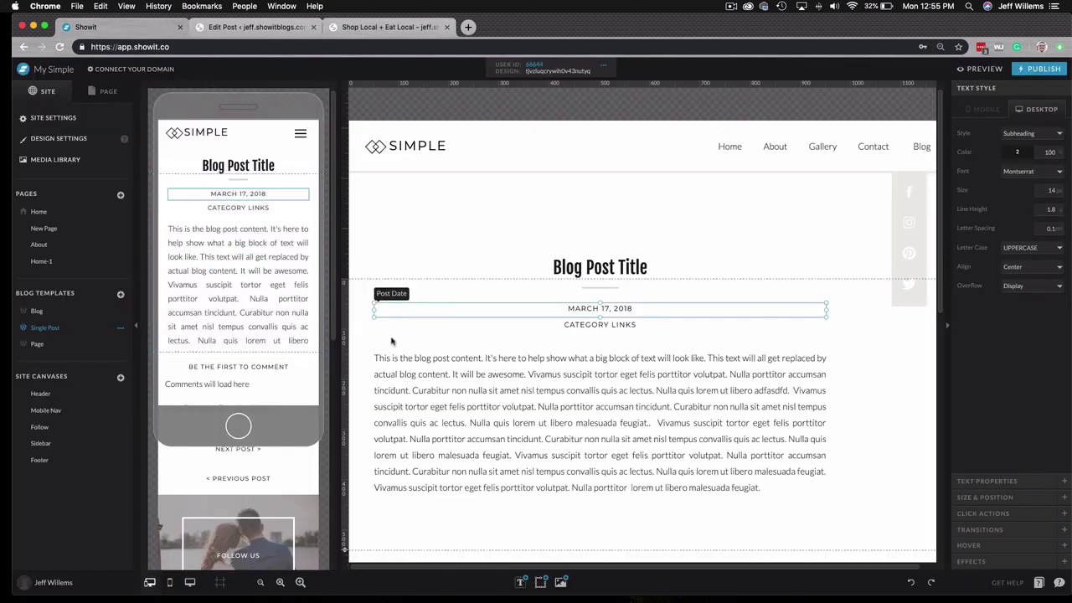
scroll(580, 341, down, 5)
click(580, 339)
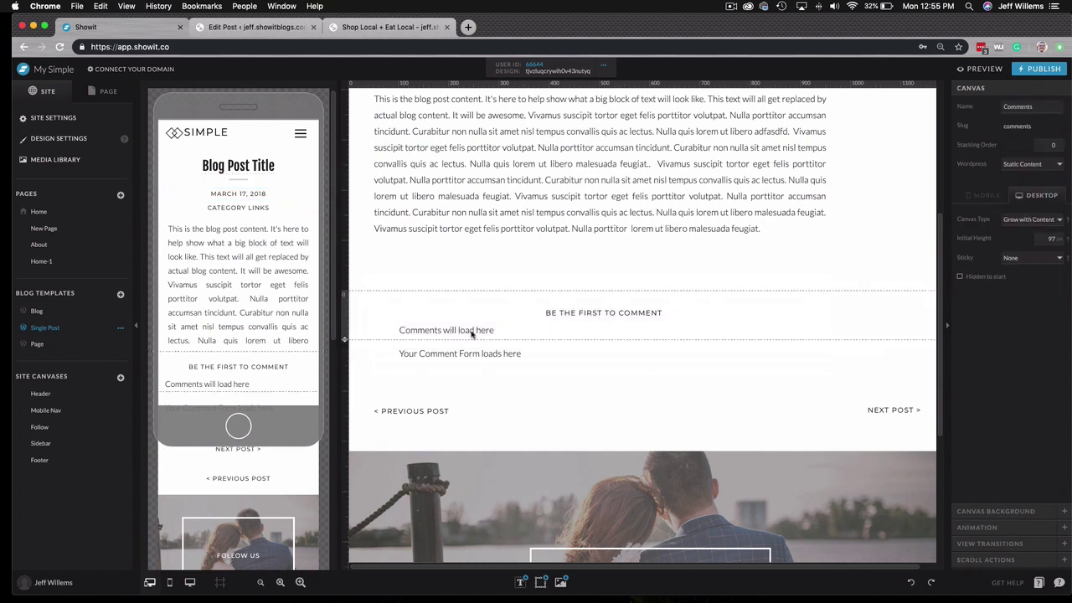
scroll(482, 330, up, 2)
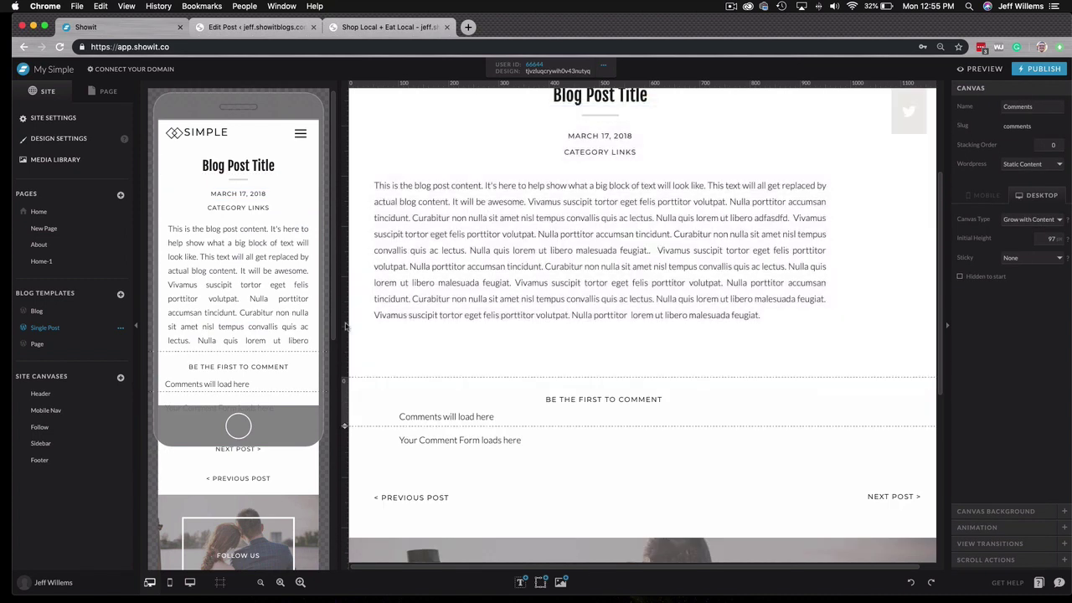
click(115, 311)
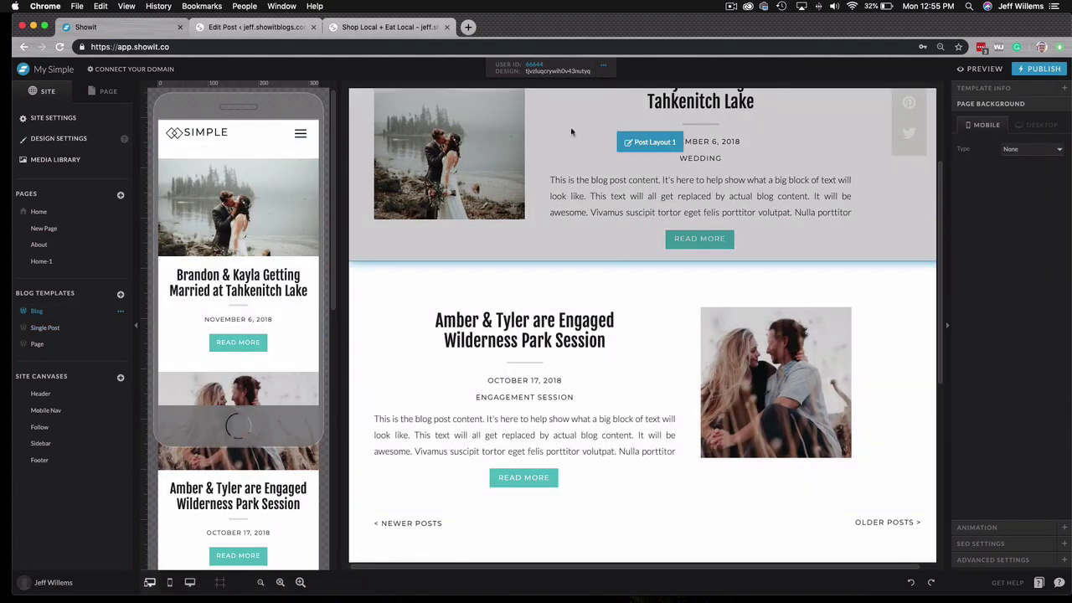
Step: Go back from the live Shop Local post to the blog listing and scroll through it
click(385, 27)
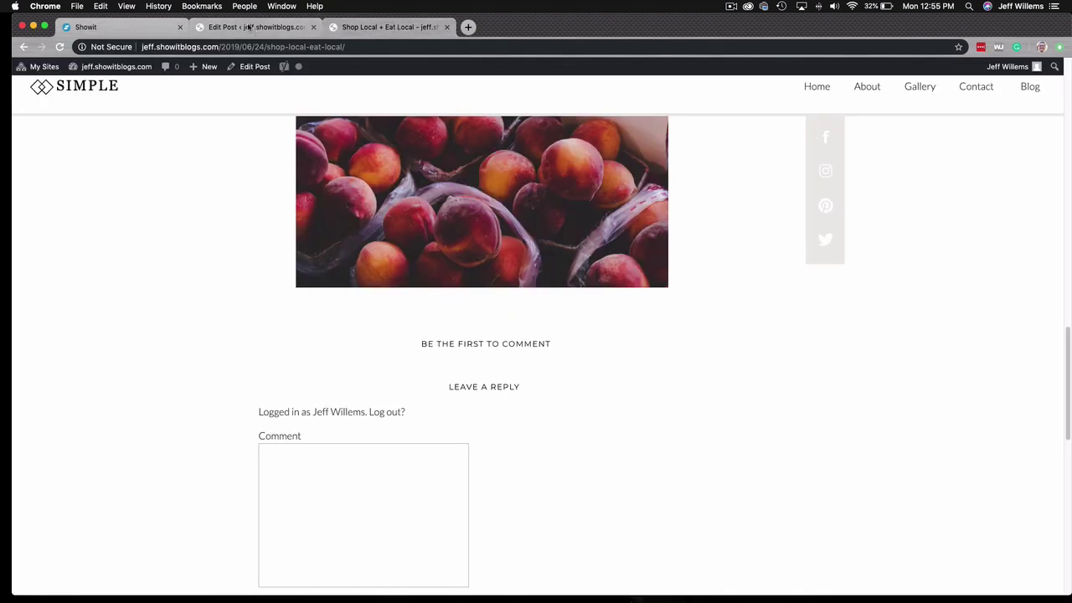
click(23, 47)
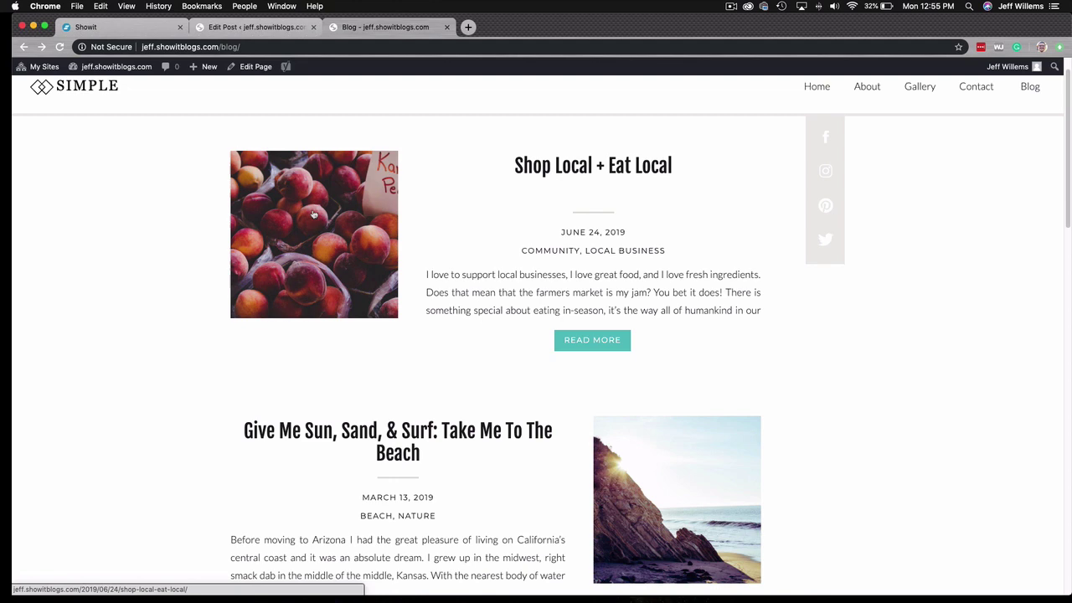
scroll(314, 214, down, 5)
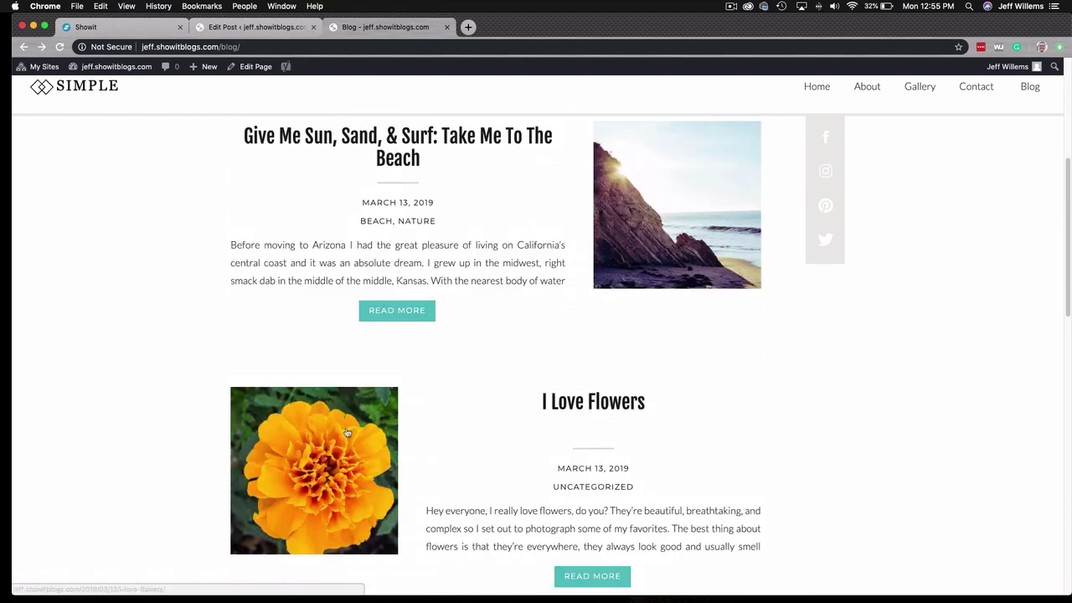
scroll(595, 383, up, 4)
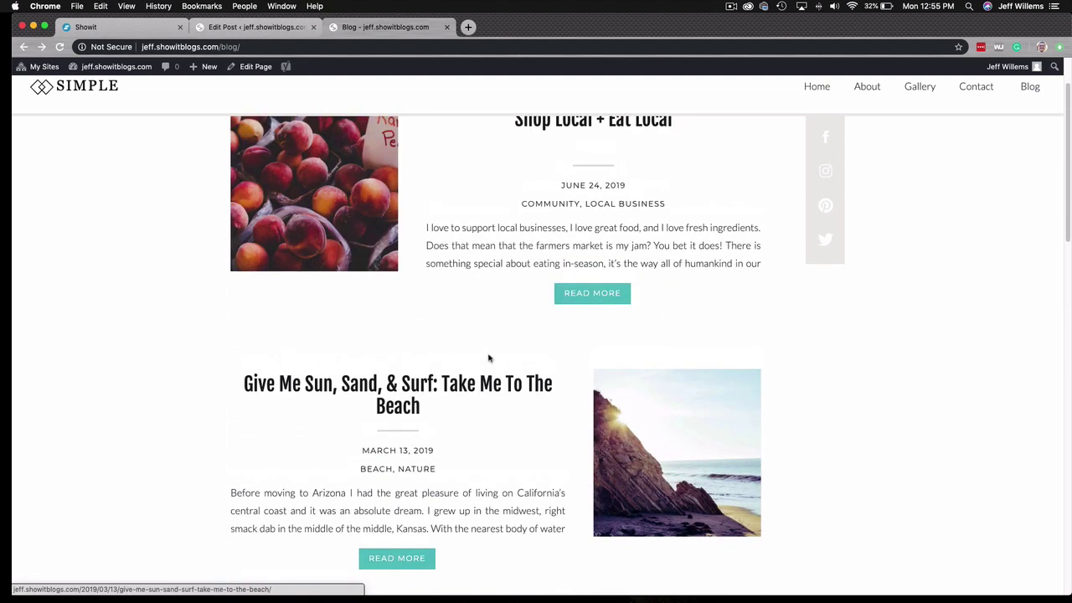
scroll(489, 359, up, 2)
scroll(450, 287, down, 3)
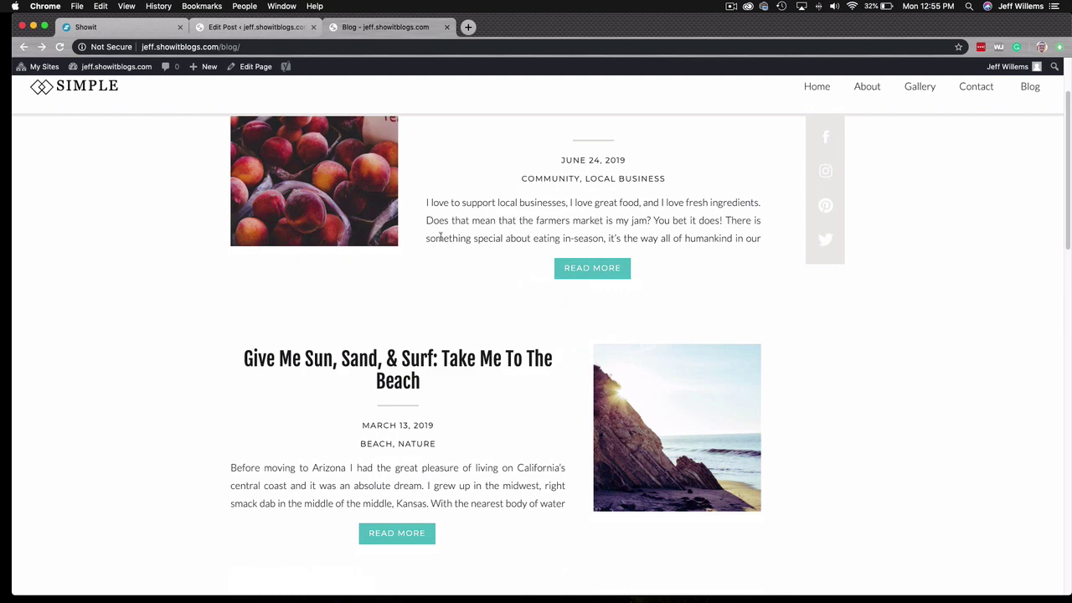
Step: Cycle through the WordPress editor, live blog listing and Showit editor tabs
click(168, 27)
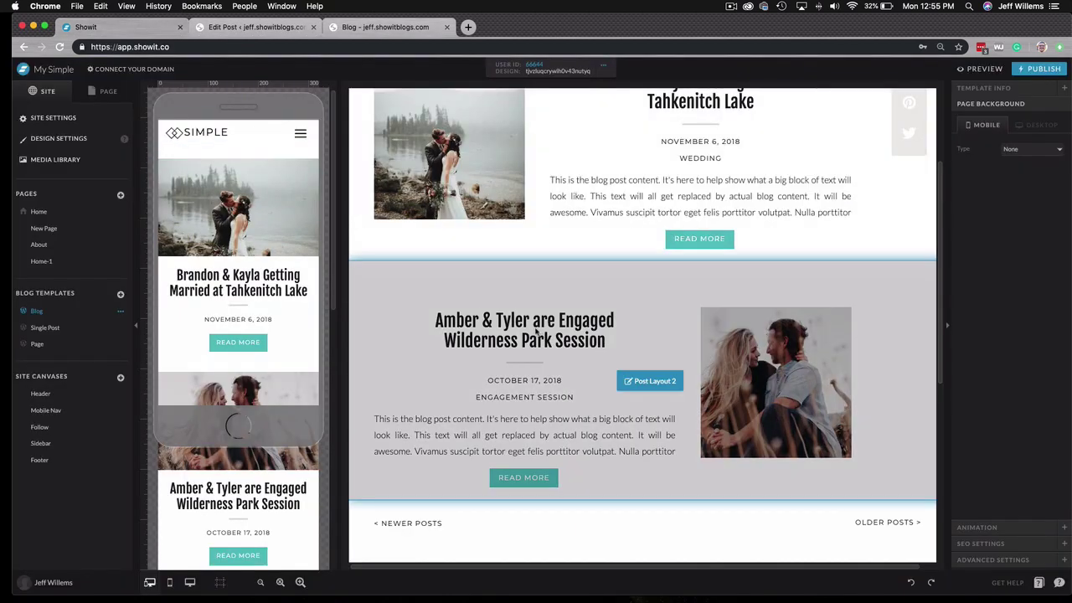
key(ctrl+Tab)
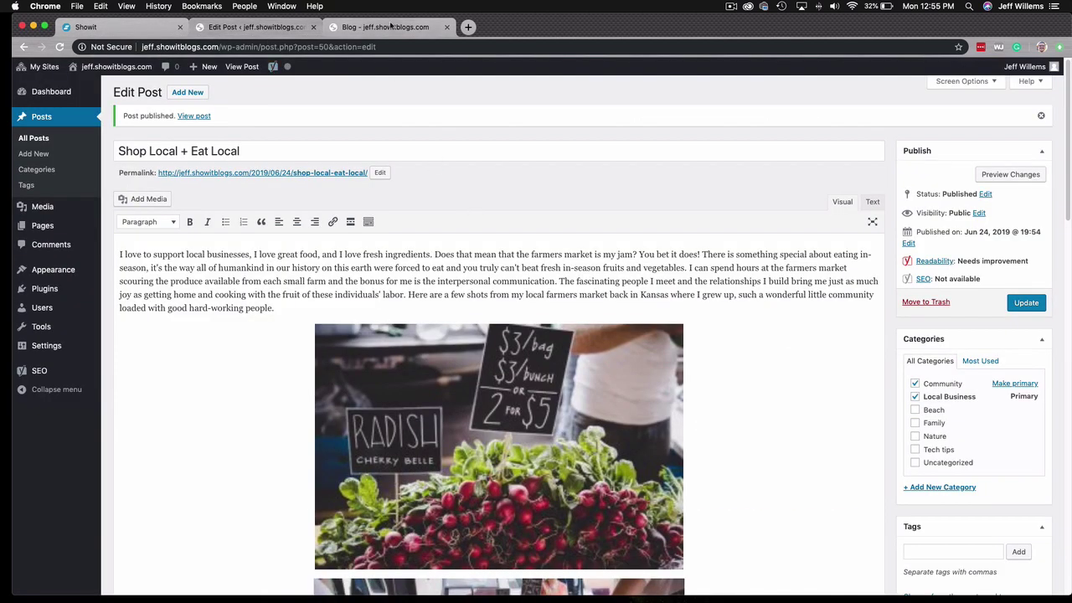
key(ctrl+Tab)
scroll(502, 364, down, 3)
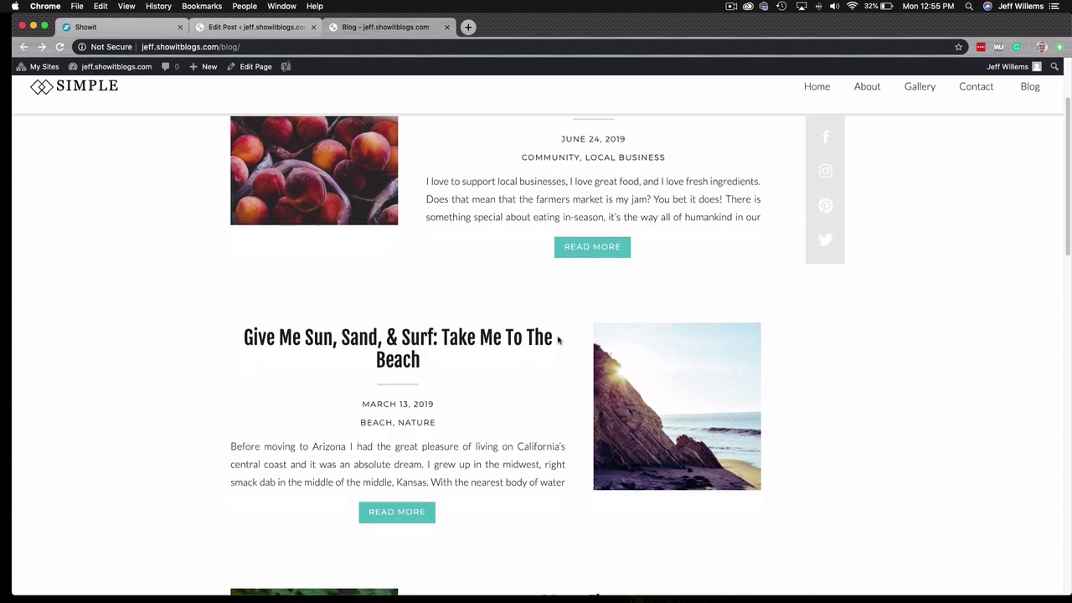
scroll(720, 376, up, 2)
key(ctrl+Tab)
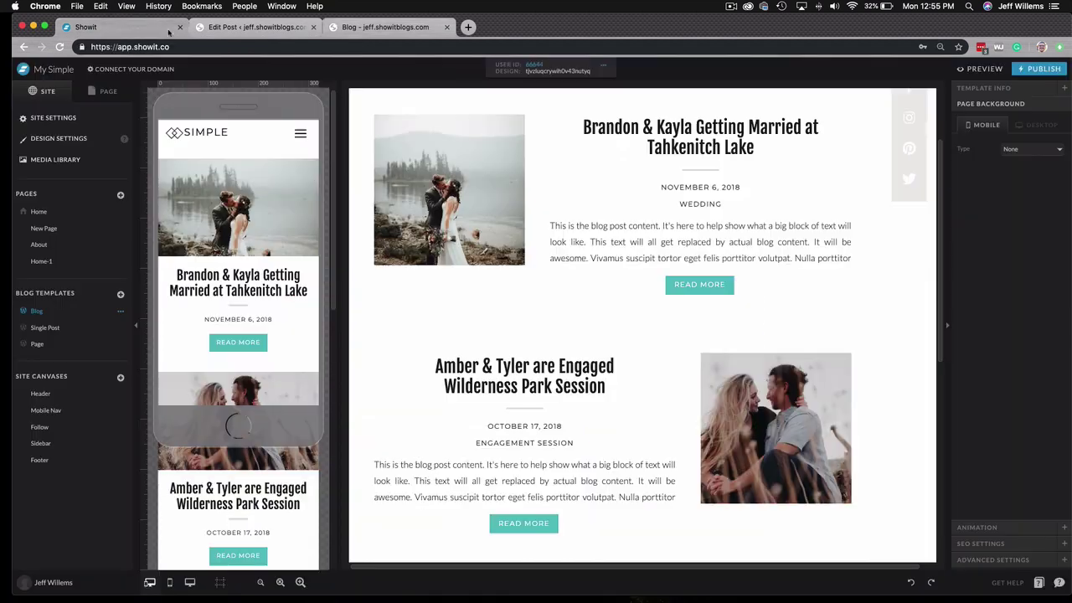
scroll(651, 256, up, 1)
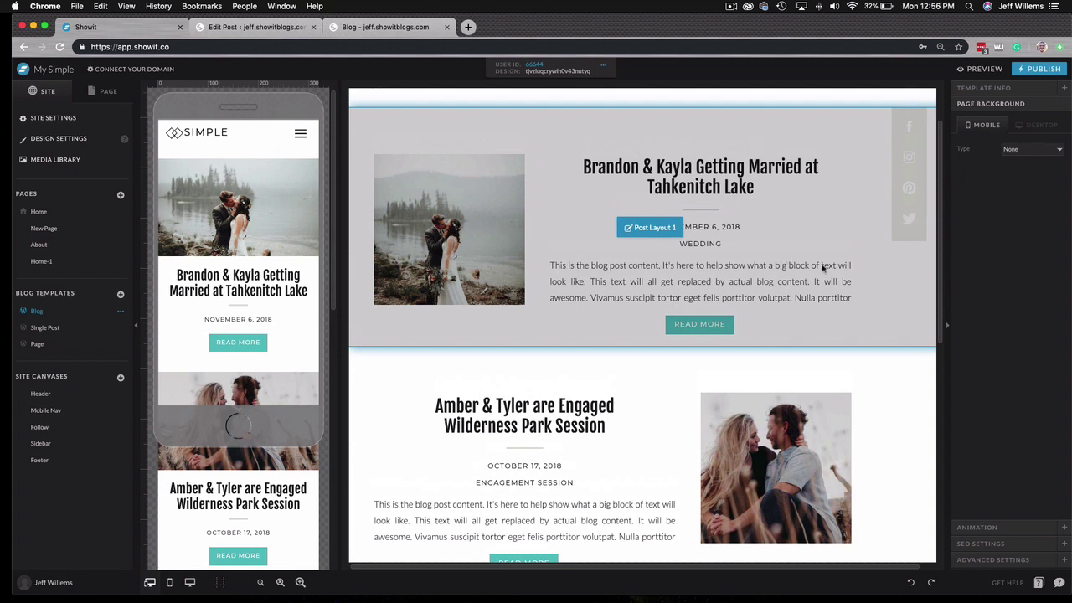
Step: Select Post Layout 1 and its Post Excerpt text block, scroll the canvas, then return to WordPress
click(823, 268)
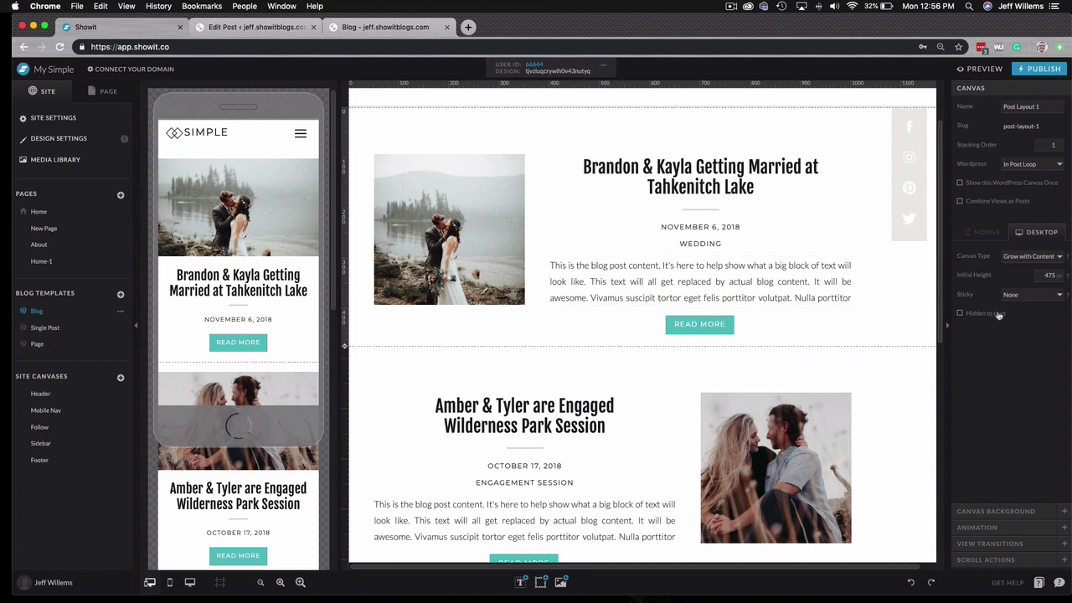
click(771, 277)
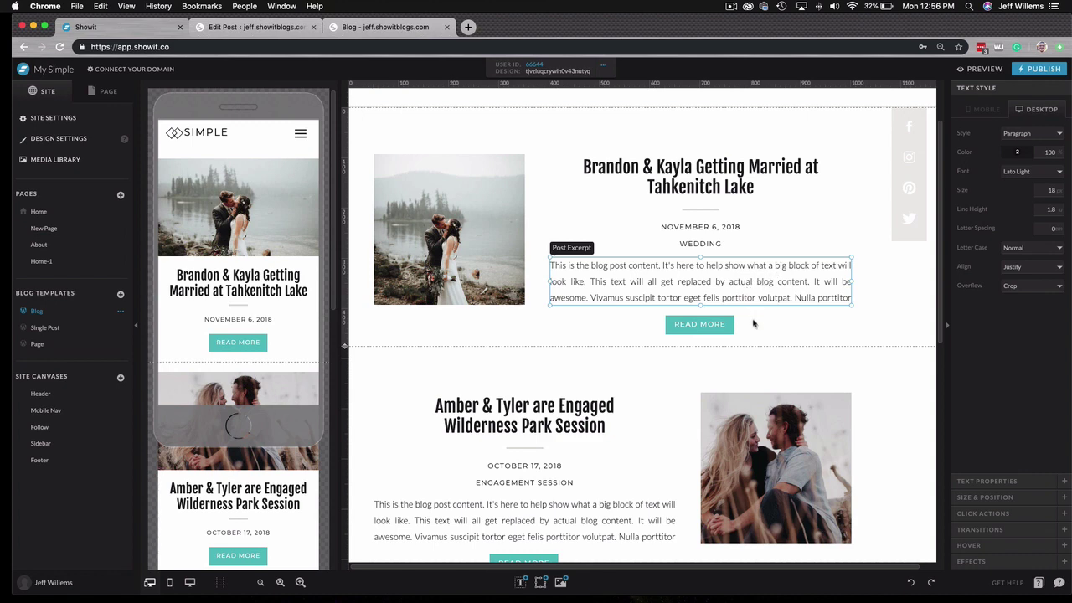
scroll(753, 323, down, 3)
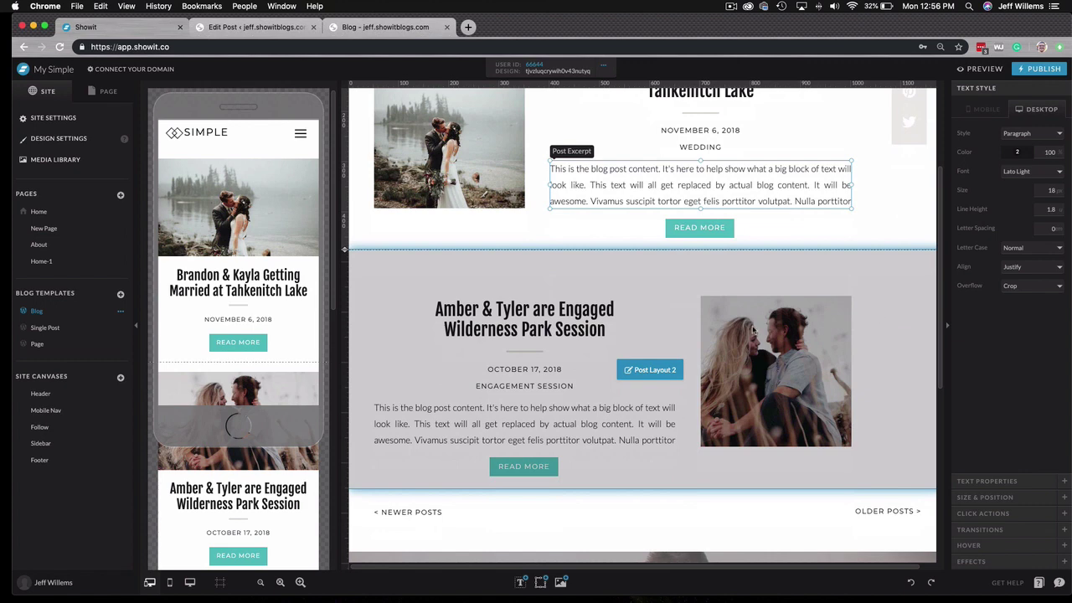
scroll(753, 330, down, 2)
scroll(637, 244, up, 3)
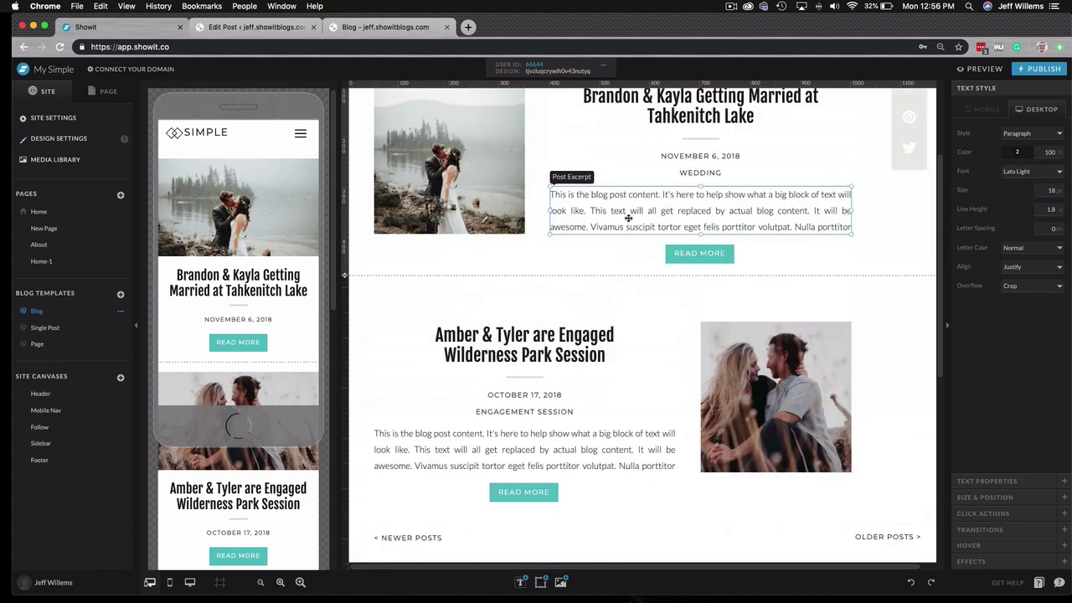
scroll(645, 227, down, 2)
scroll(662, 231, up, 5)
scroll(658, 230, down, 3)
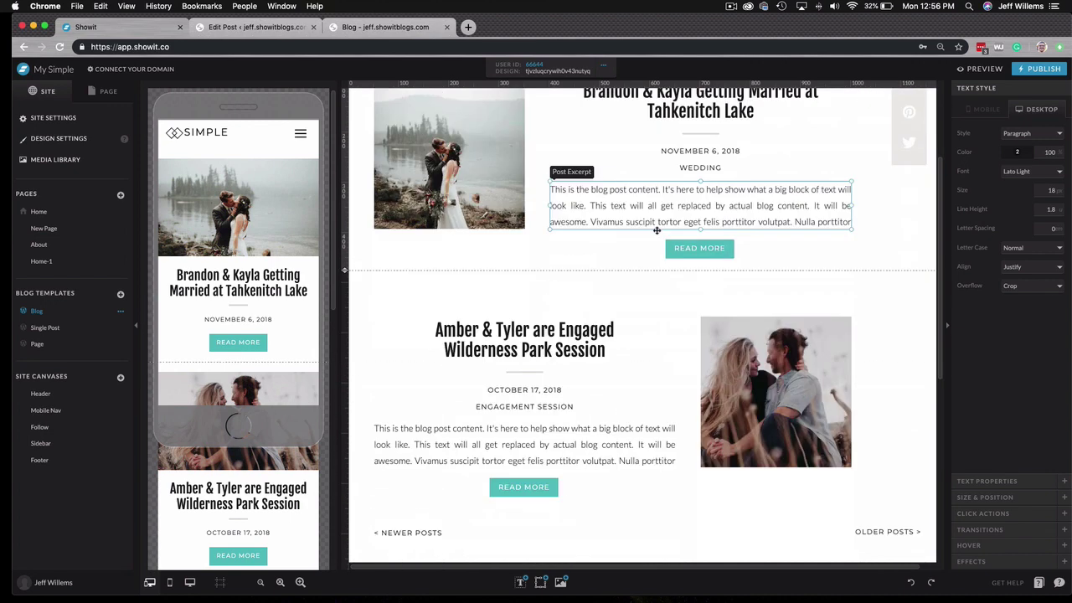
scroll(658, 232, down, 7)
scroll(661, 234, up, 3)
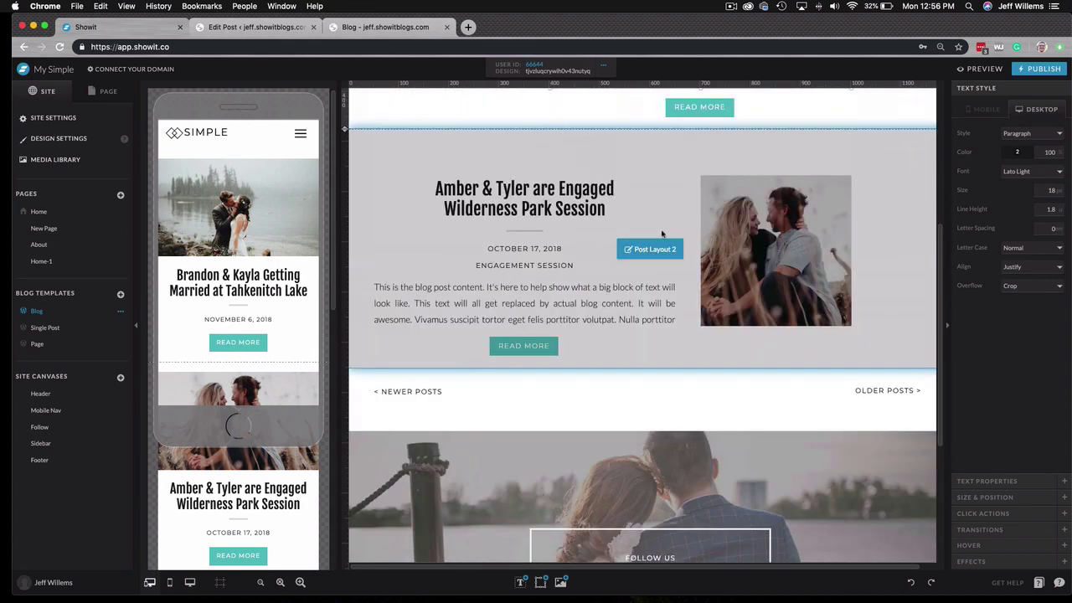
scroll(662, 234, up, 1)
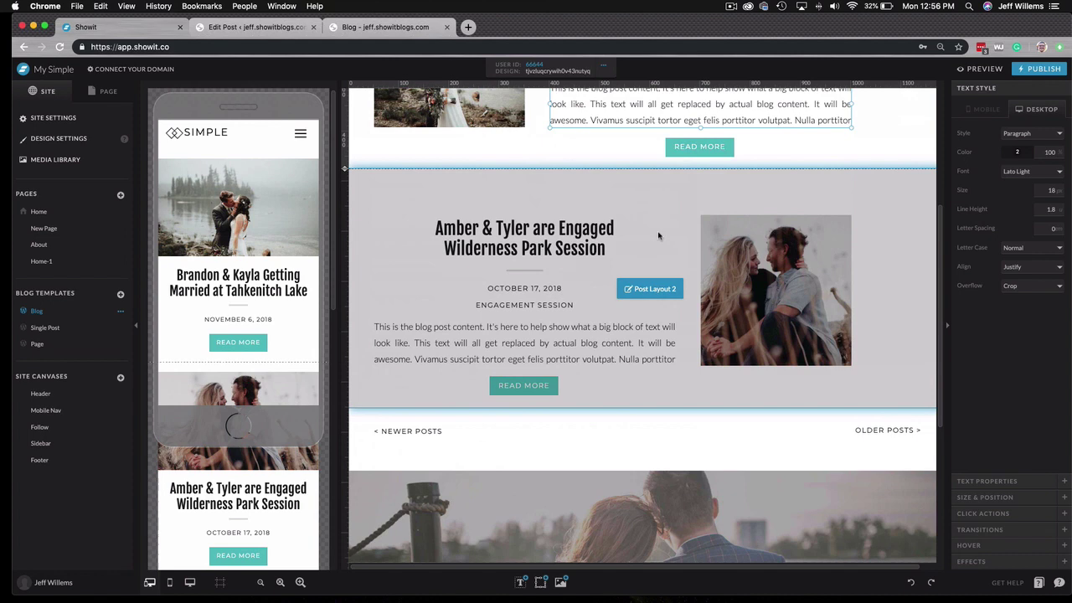
scroll(658, 235, up, 3)
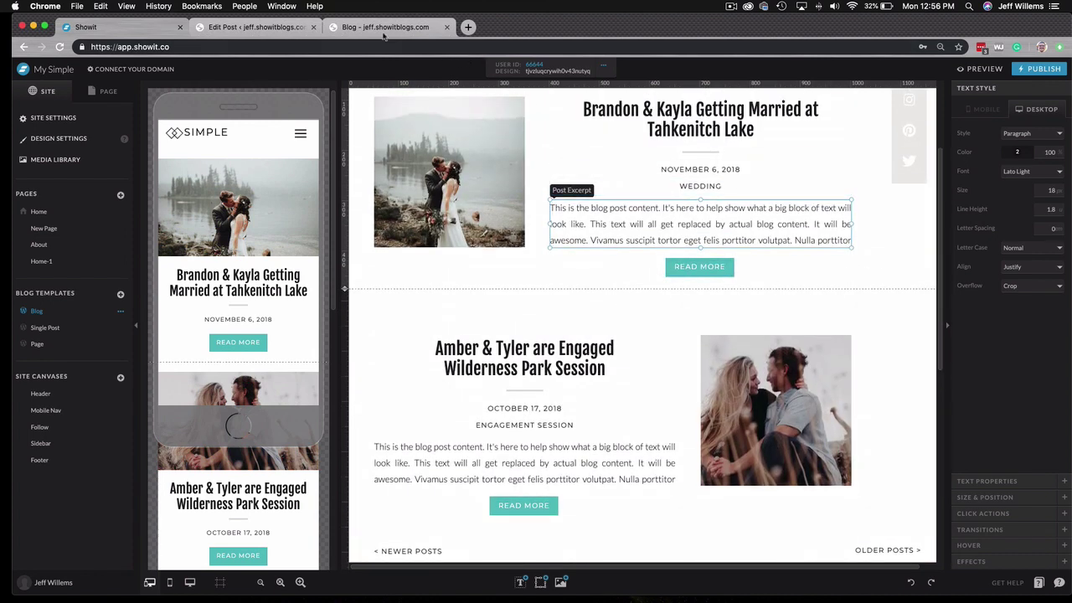
click(270, 28)
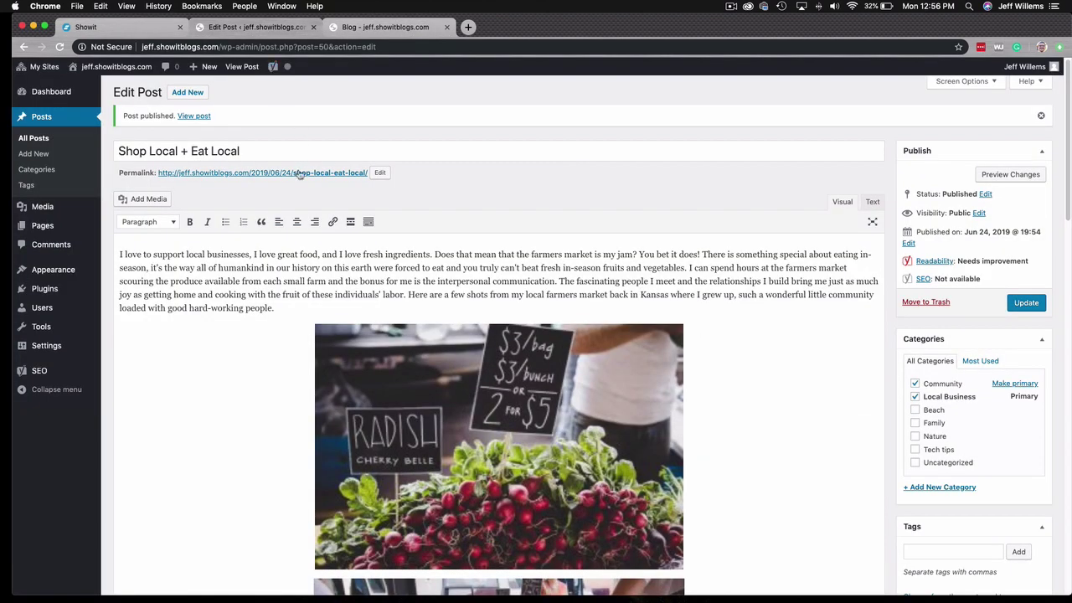
Step: Glance at the live blog, then scroll the post editor through the Yoast SEO box and Kansas Peaches featured image
click(394, 27)
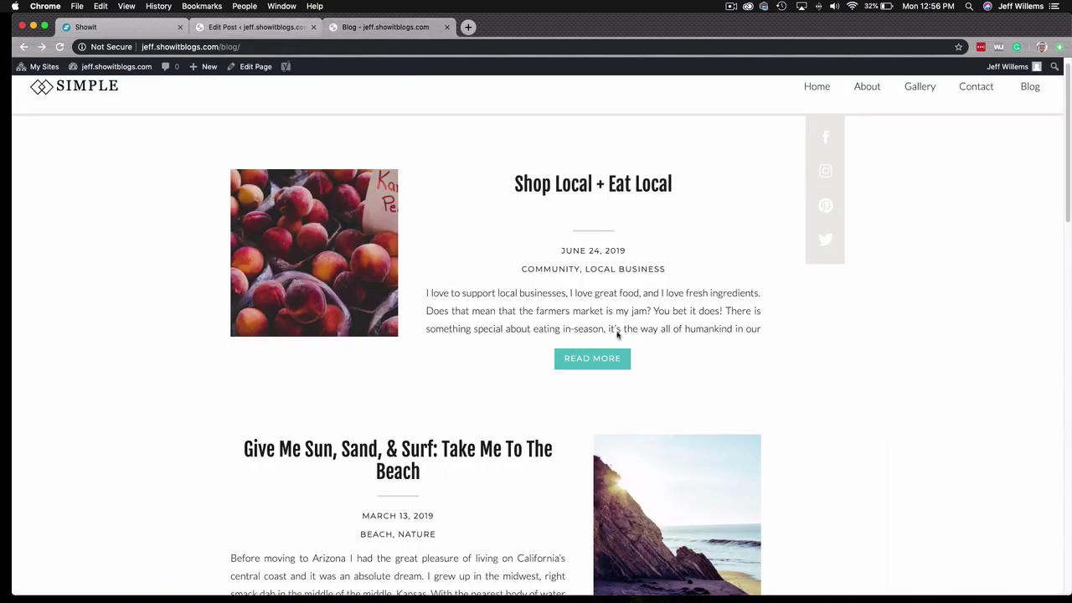
click(265, 28)
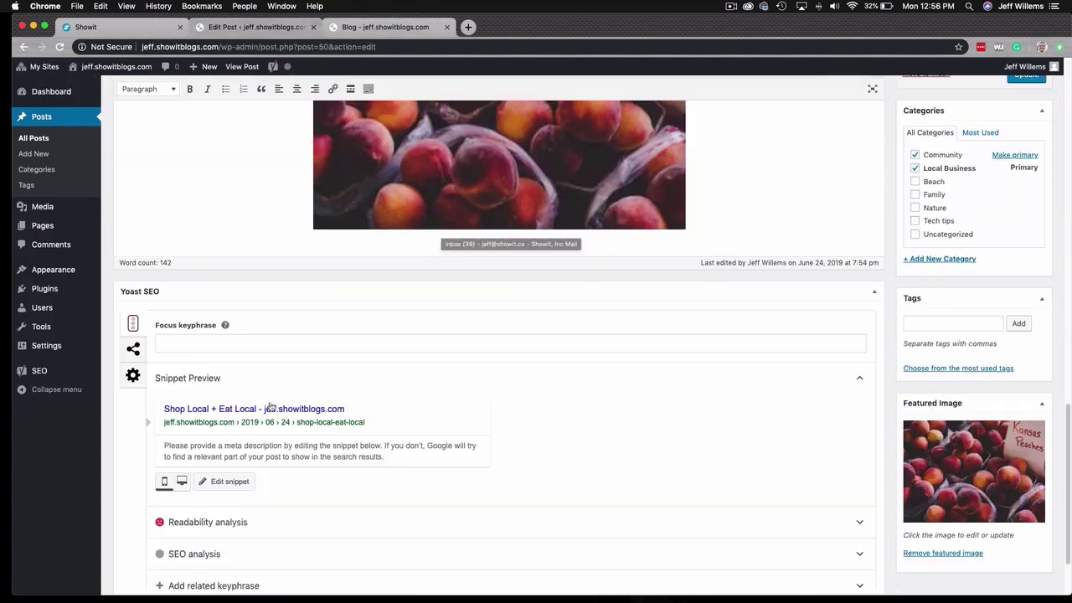
mouse_move(52, 371)
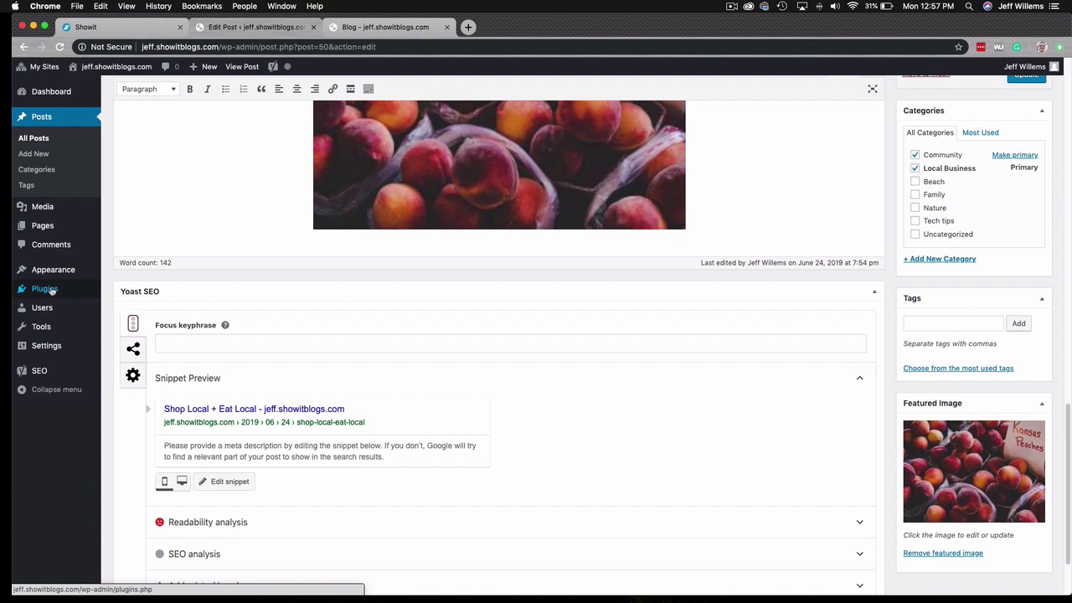
scroll(320, 457, down, 2)
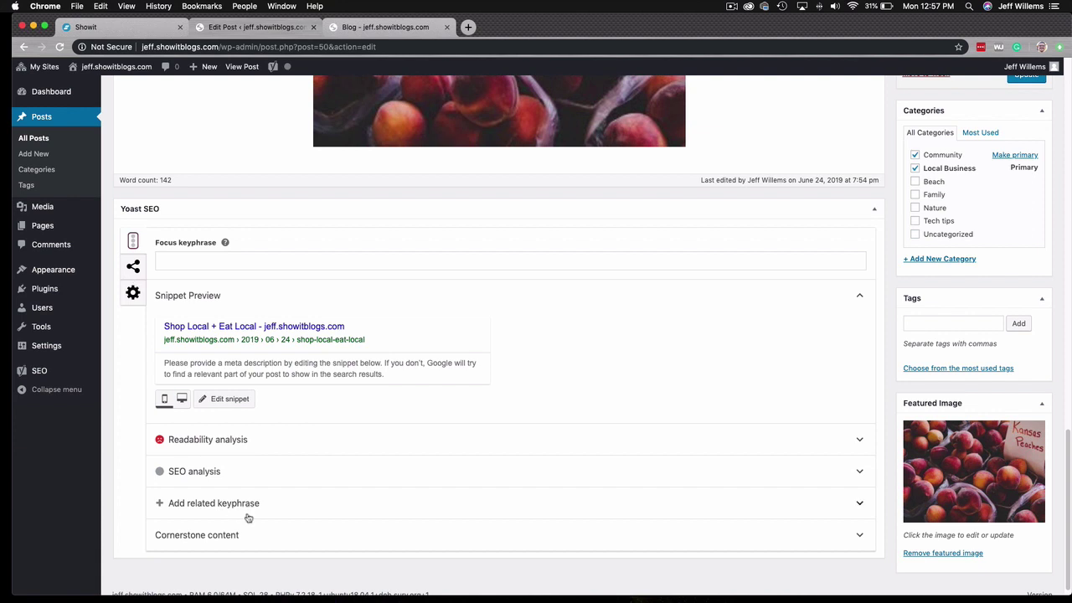
scroll(335, 444, down, 1)
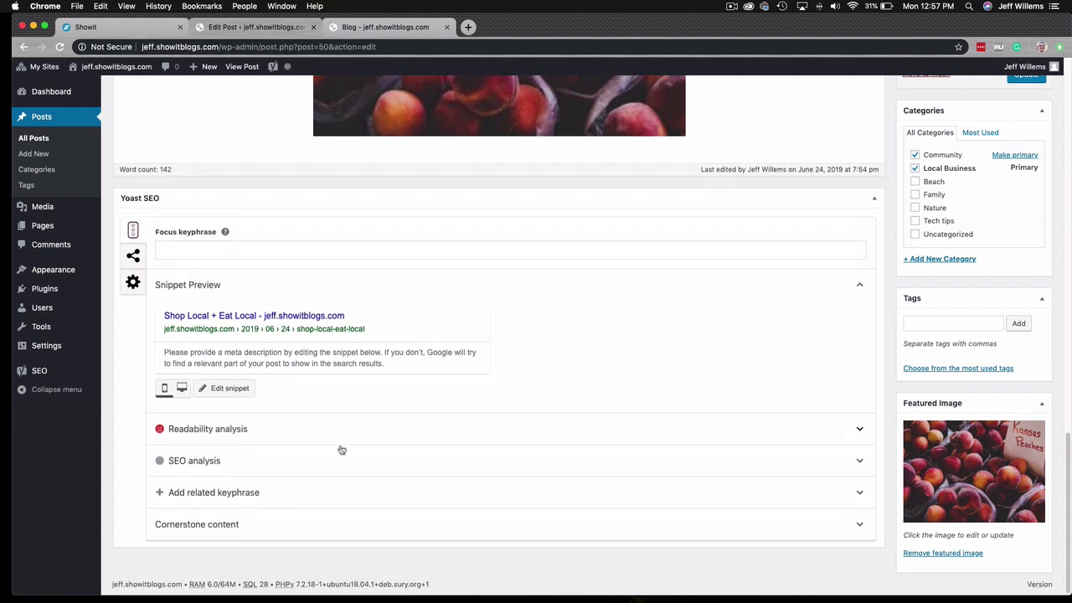
scroll(481, 335, up, 2)
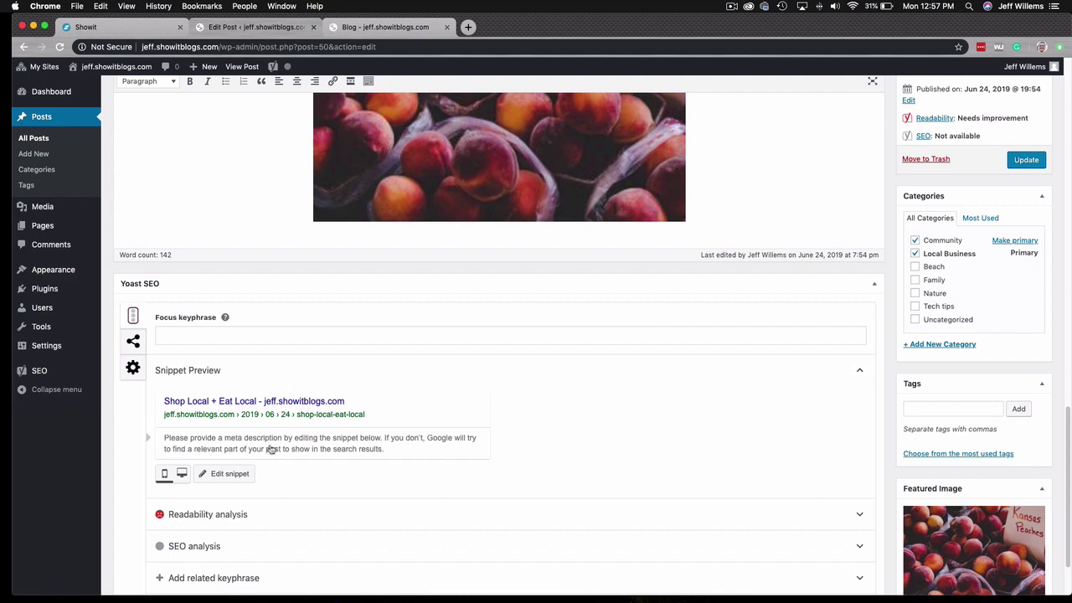
scroll(294, 436, up, 5)
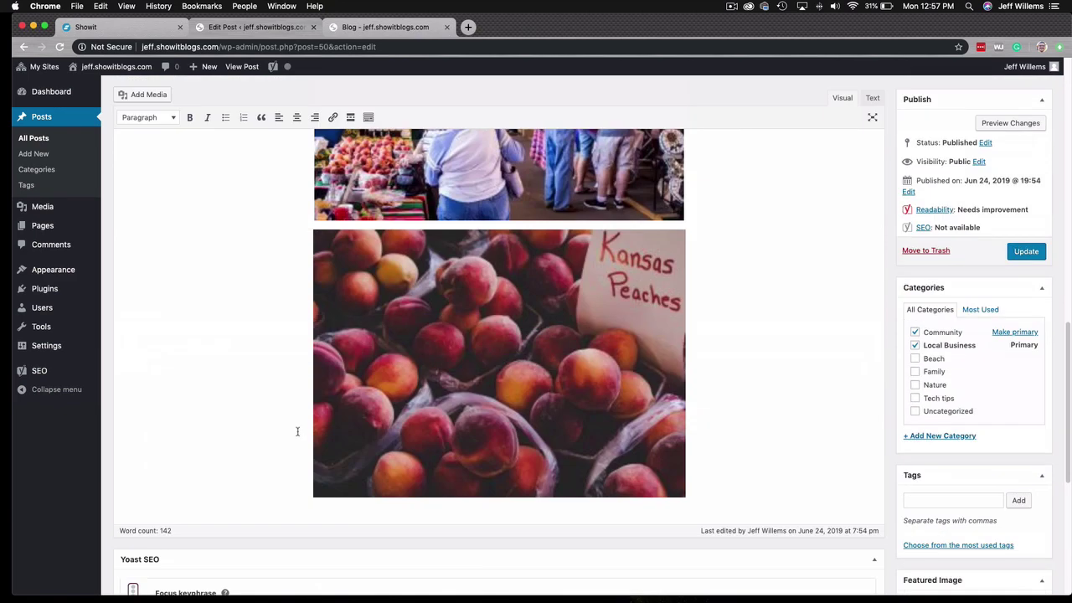
scroll(297, 431, up, 10)
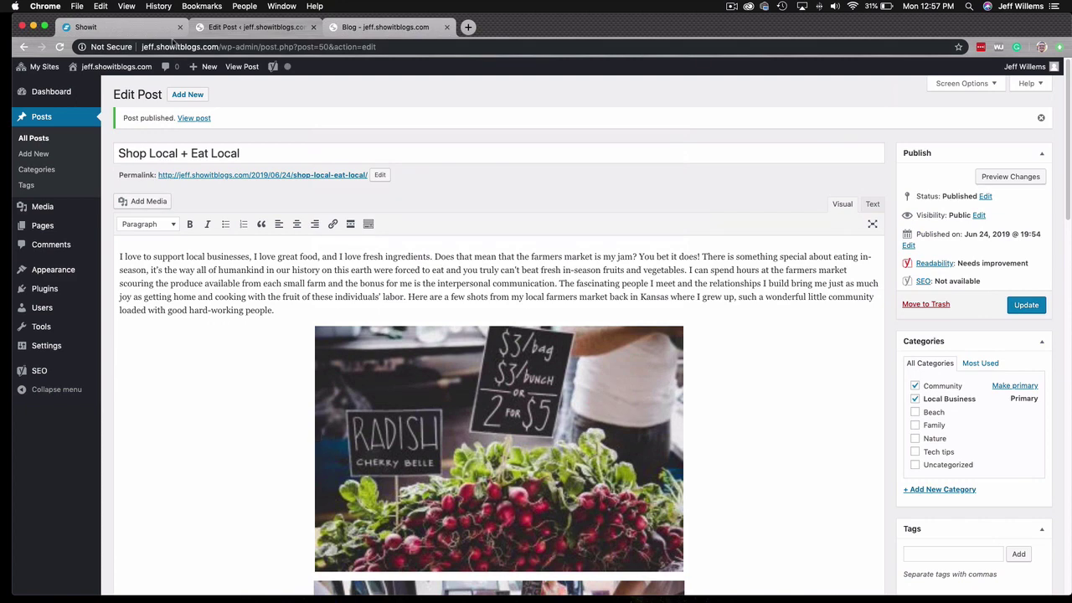
click(148, 29)
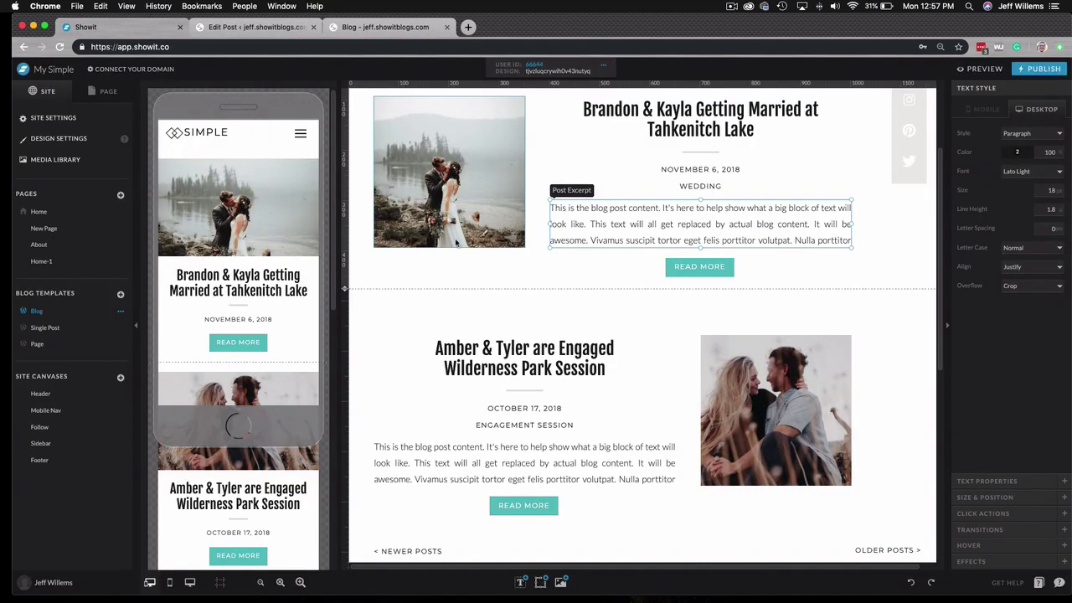